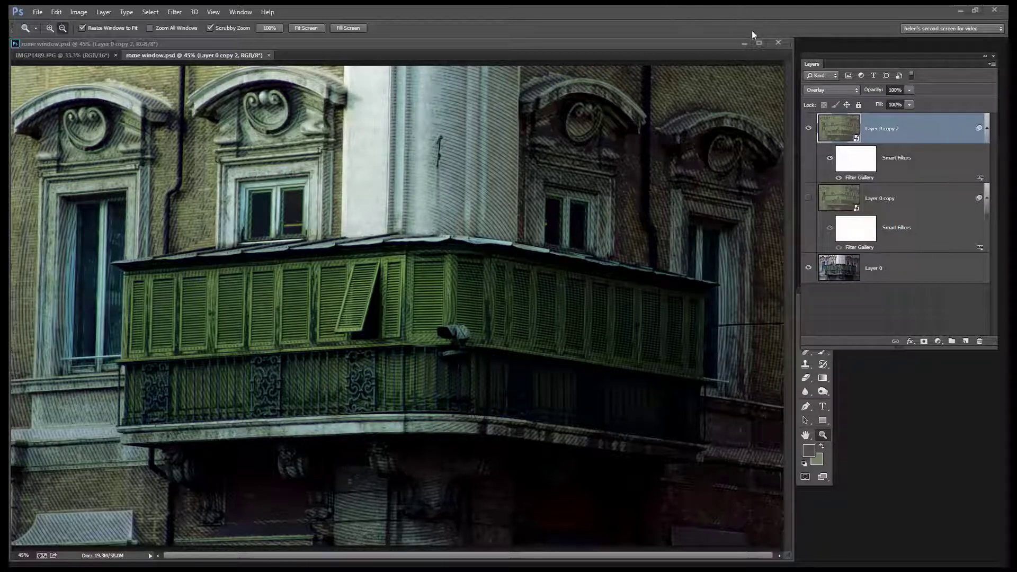
Step: Compare with the IMGP1489.JPG photo, then return to rome window and enlarge its window
left_click(778, 43)
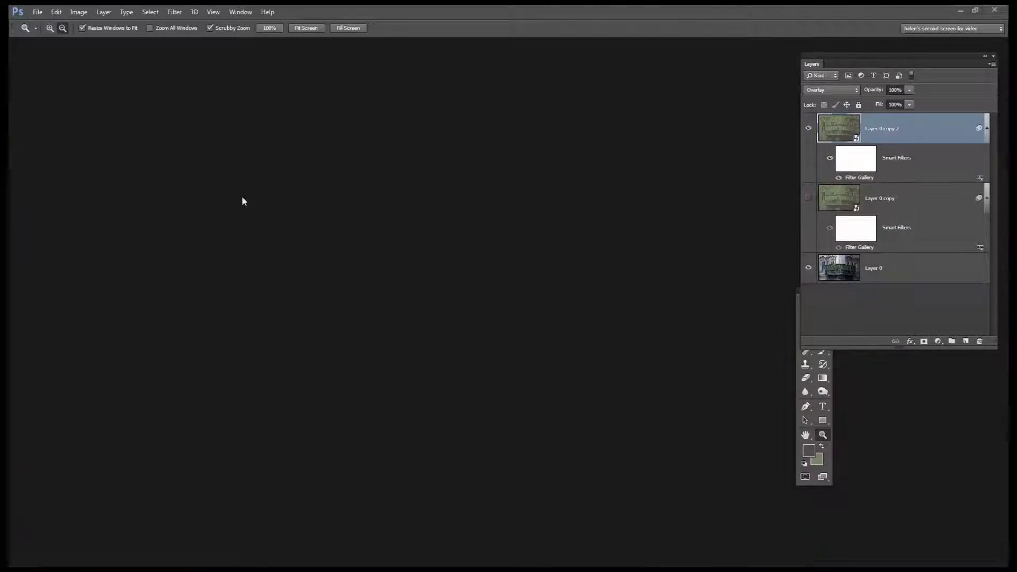
left_click(241, 12)
left_click(262, 316)
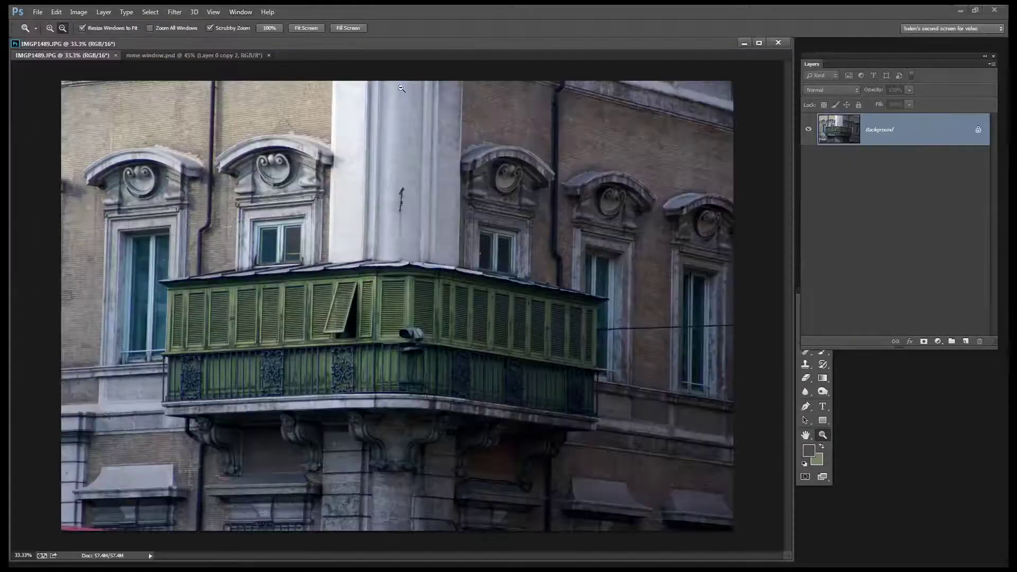
left_click_drag(339, 48, 346, 50)
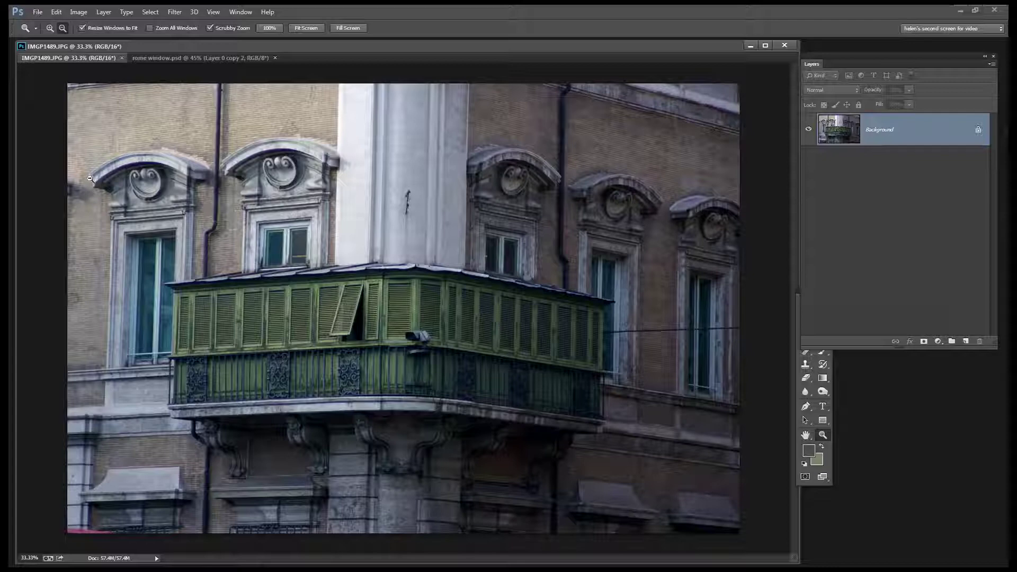
left_click(234, 12)
left_click(271, 326)
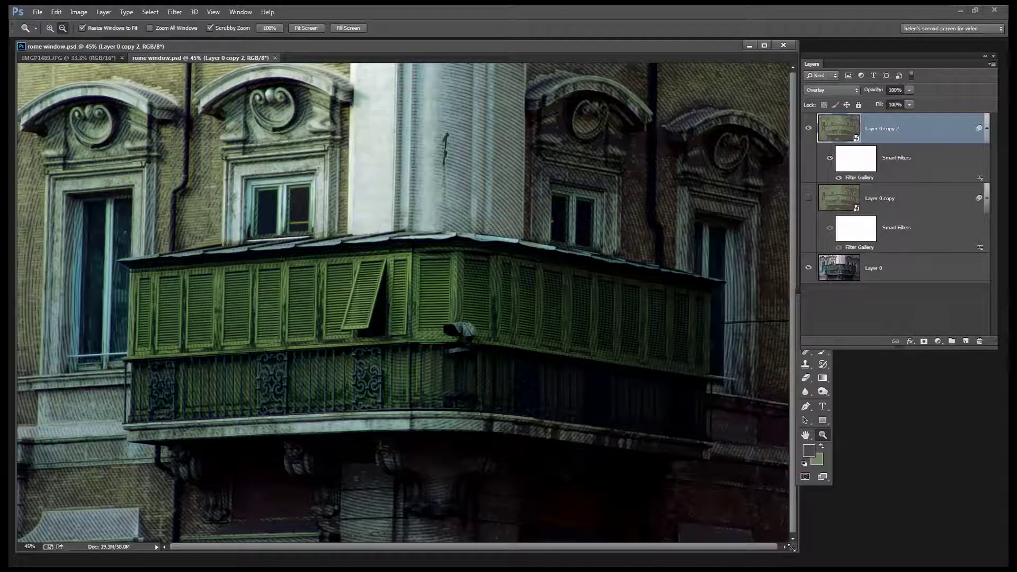
left_click_drag(791, 548, 811, 558)
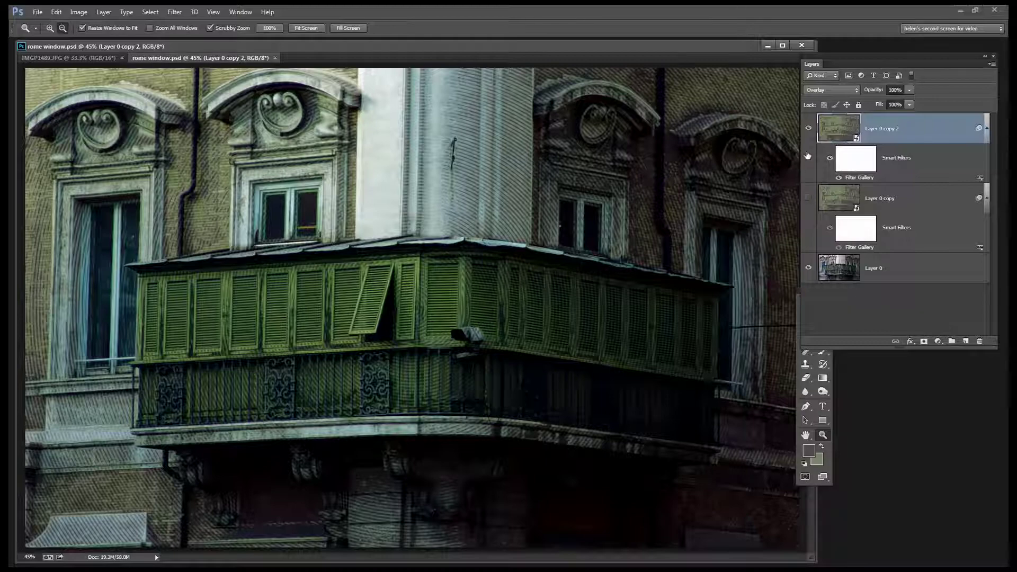
Step: Hide Layer 0 copy 2, show Layer 0 copy and make it the active layer
left_click(809, 128)
left_click(809, 198)
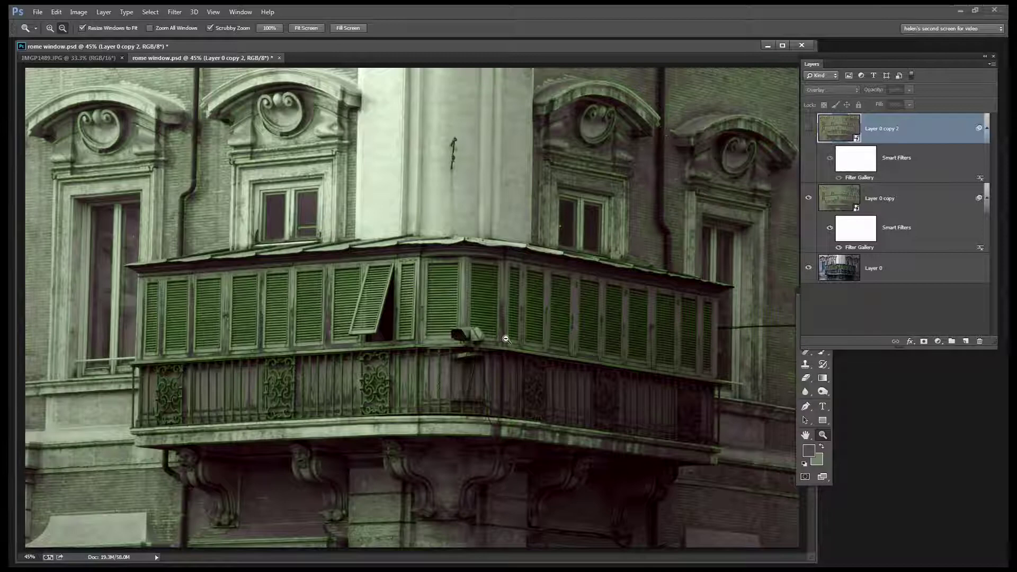
left_click(843, 200)
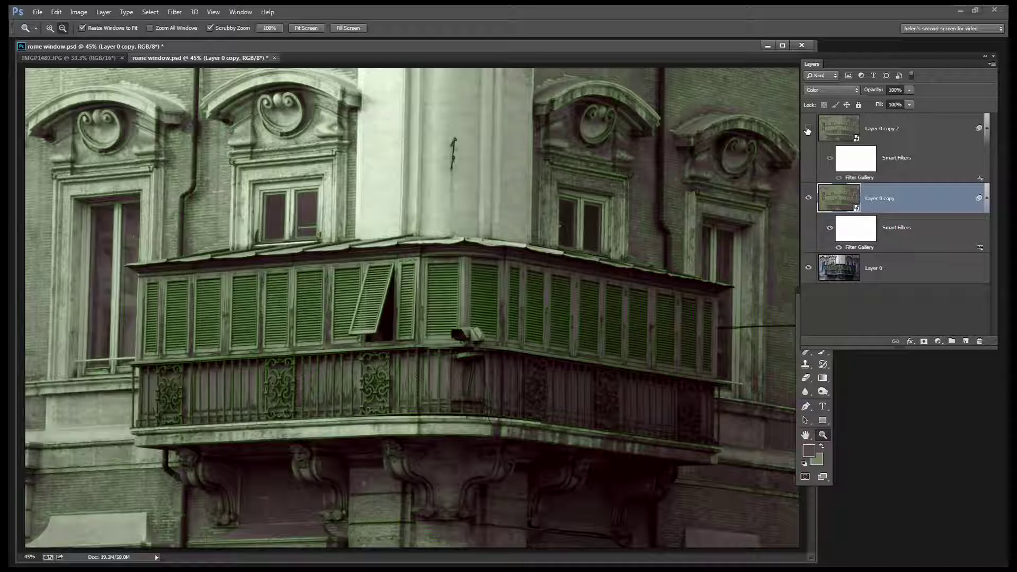
left_click(807, 129)
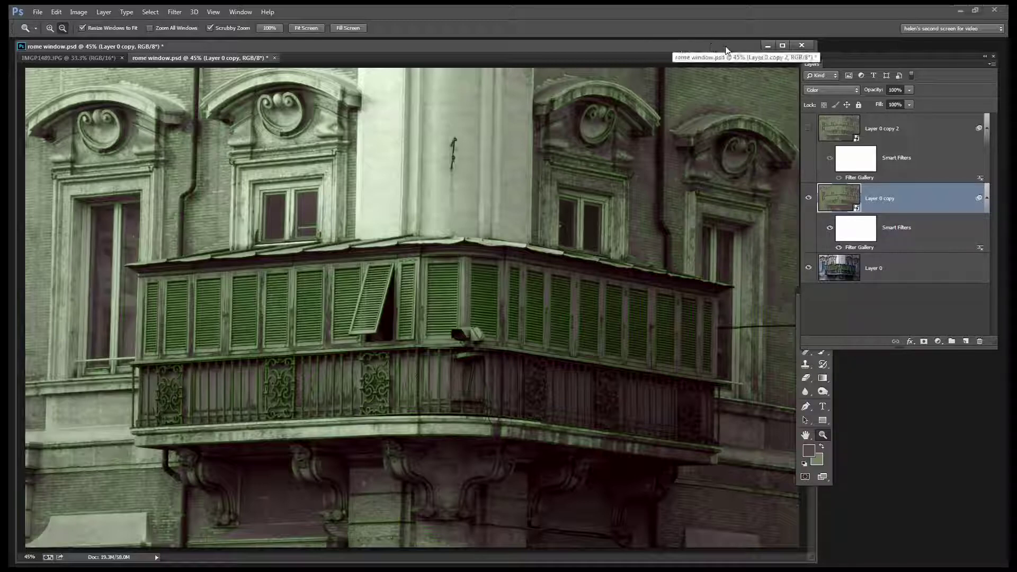
Step: Minimize rome window, bring up IMGP1489.JPG and convert its Background into Layer 0
left_click(765, 46)
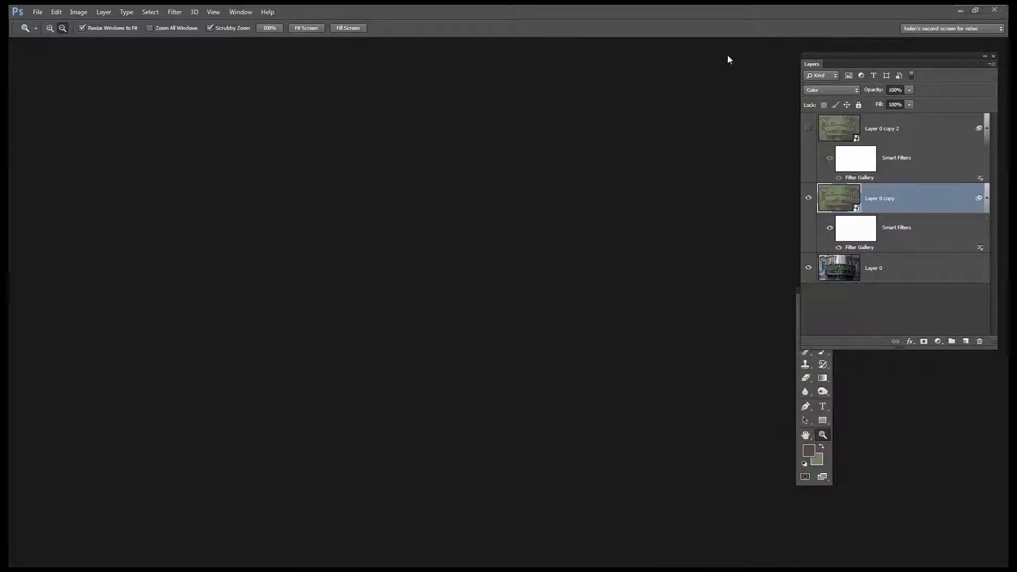
left_click(239, 13)
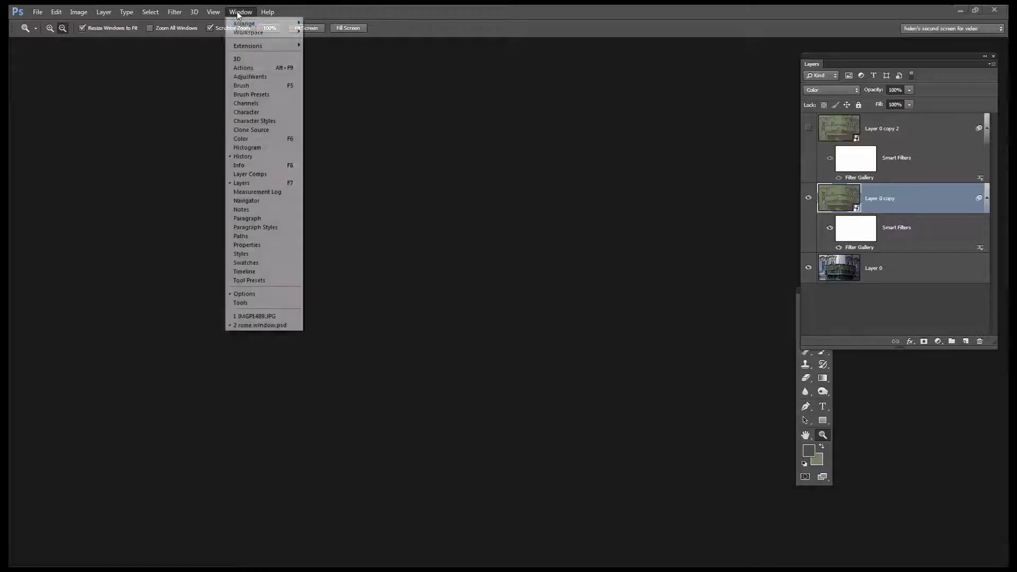
left_click(254, 316)
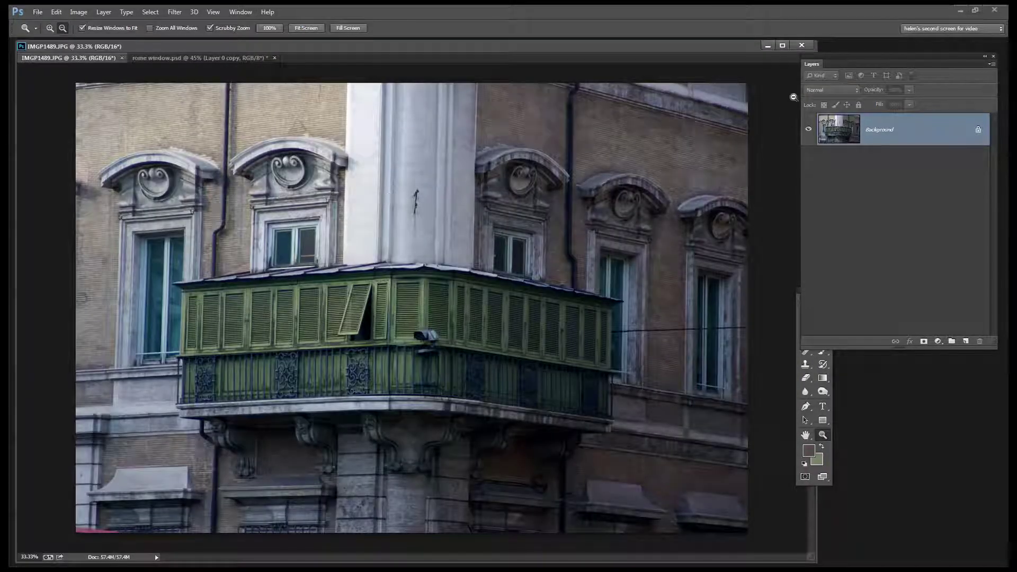
left_click_drag(824, 64, 868, 59)
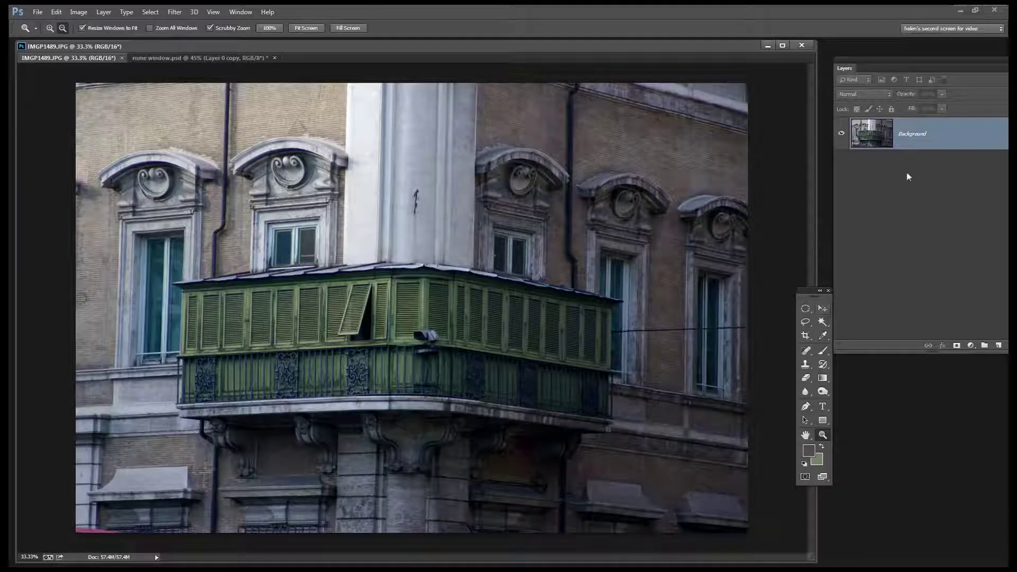
double_click(928, 133)
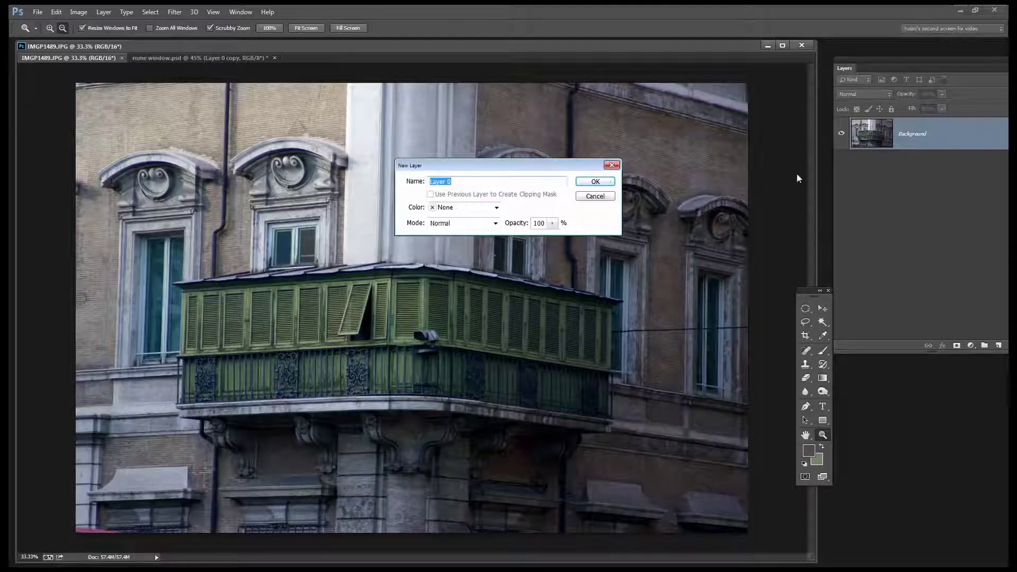
left_click(585, 182)
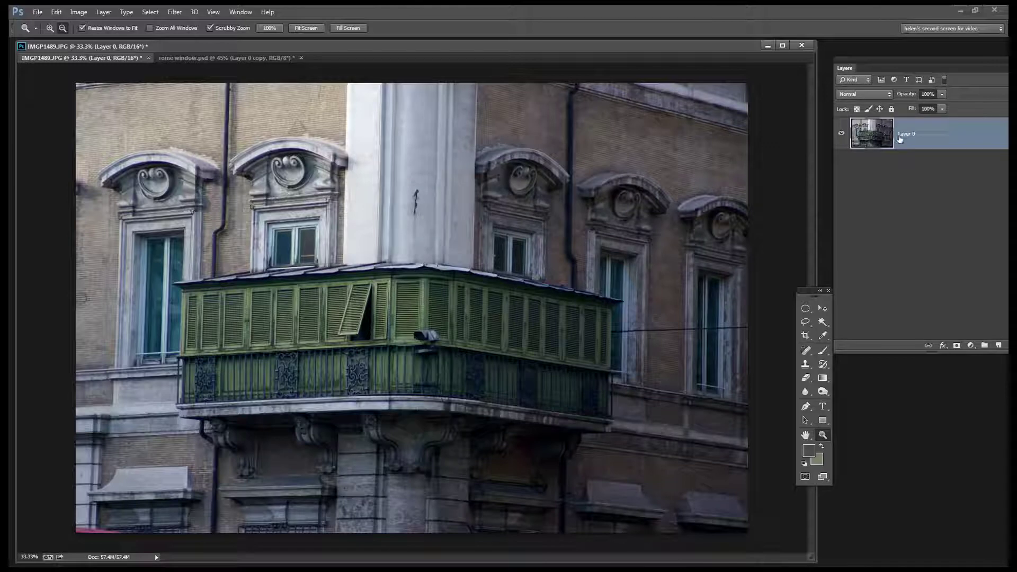
Step: Crop the photo tighter around the balcony by pulling all four edges inward
left_click(805, 335)
left_click_drag(759, 83, 760, 76)
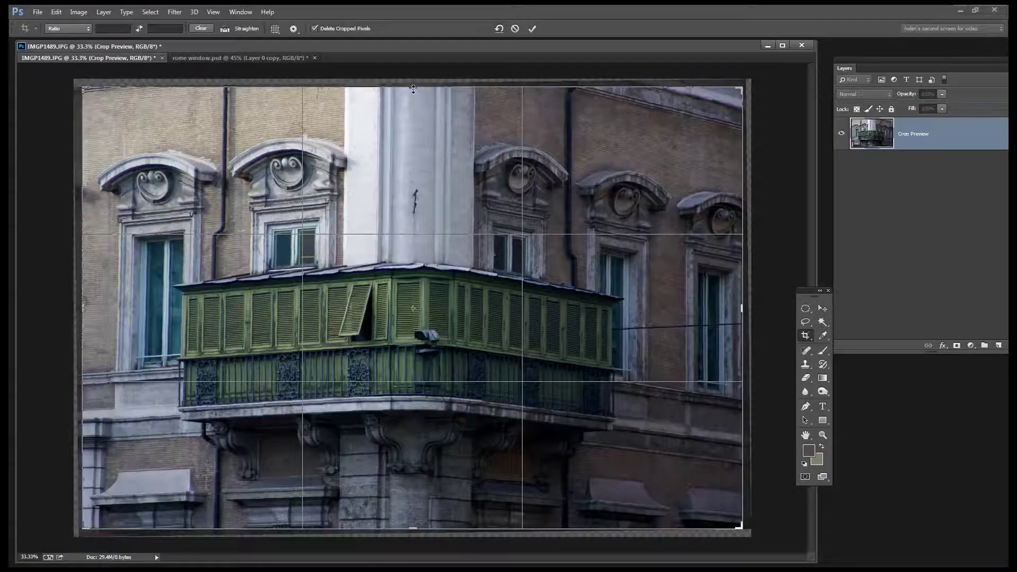
left_click_drag(413, 89, 411, 113)
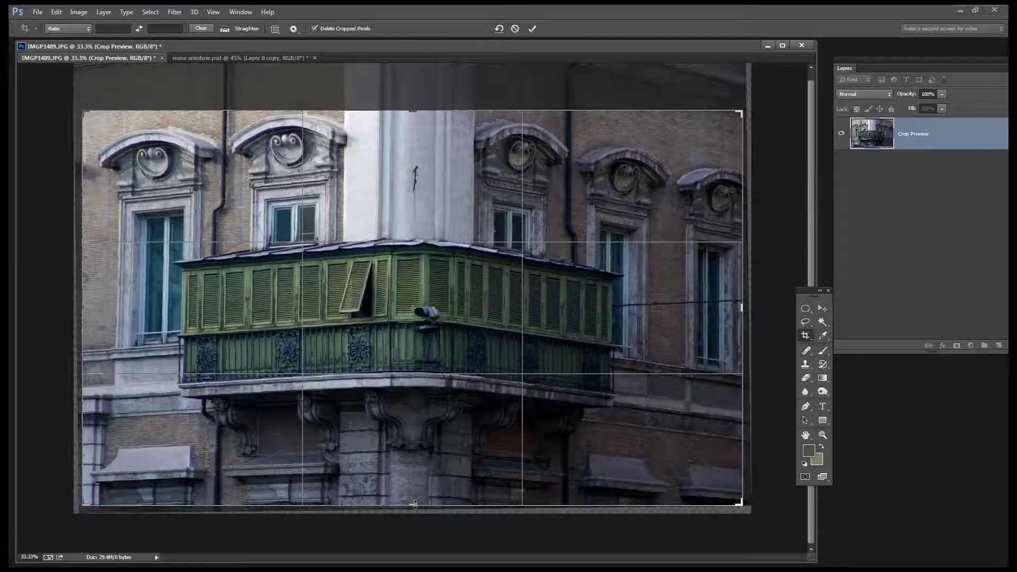
left_click_drag(420, 506, 413, 490)
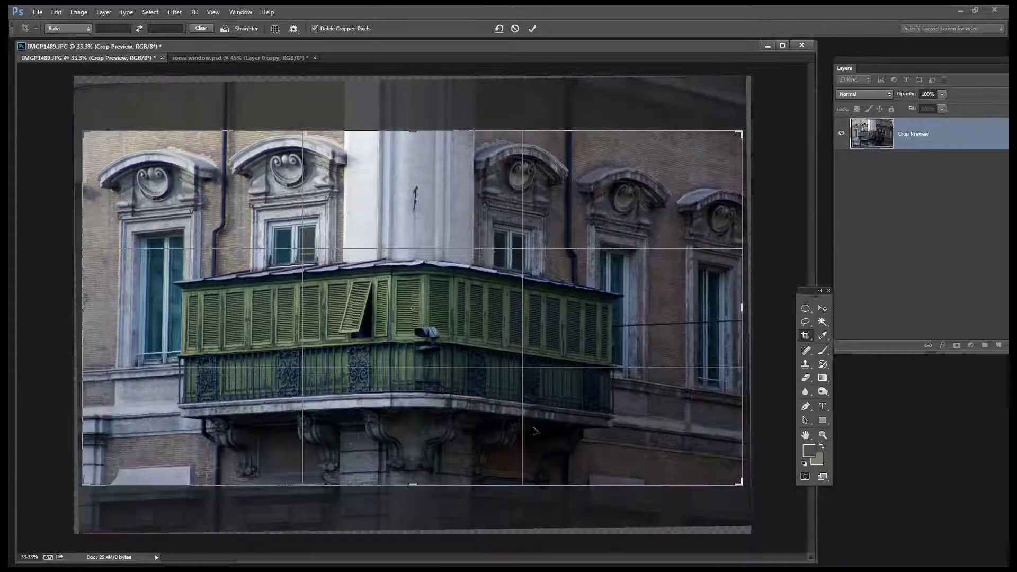
left_click_drag(741, 307, 709, 308)
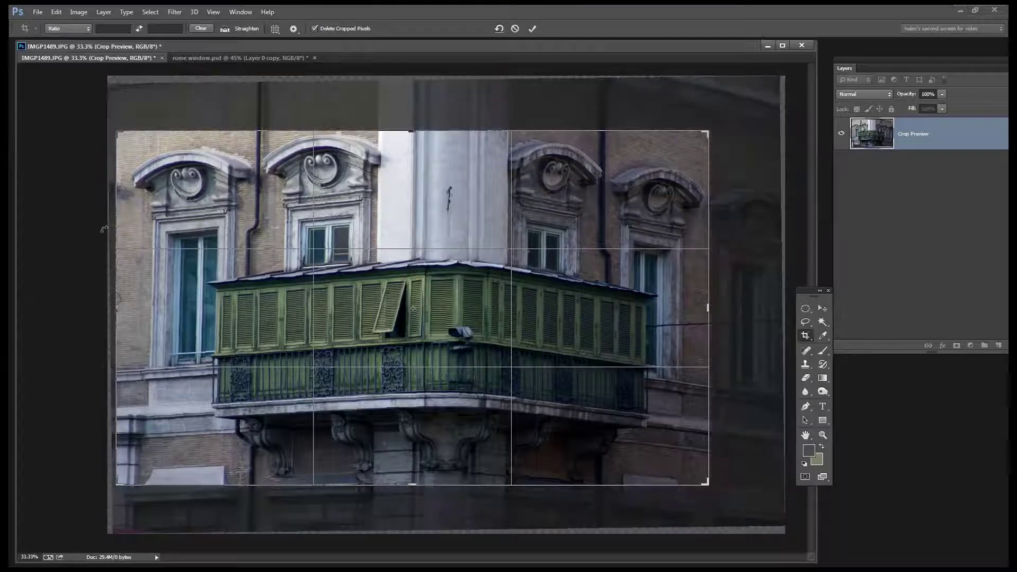
left_click_drag(116, 308, 121, 309)
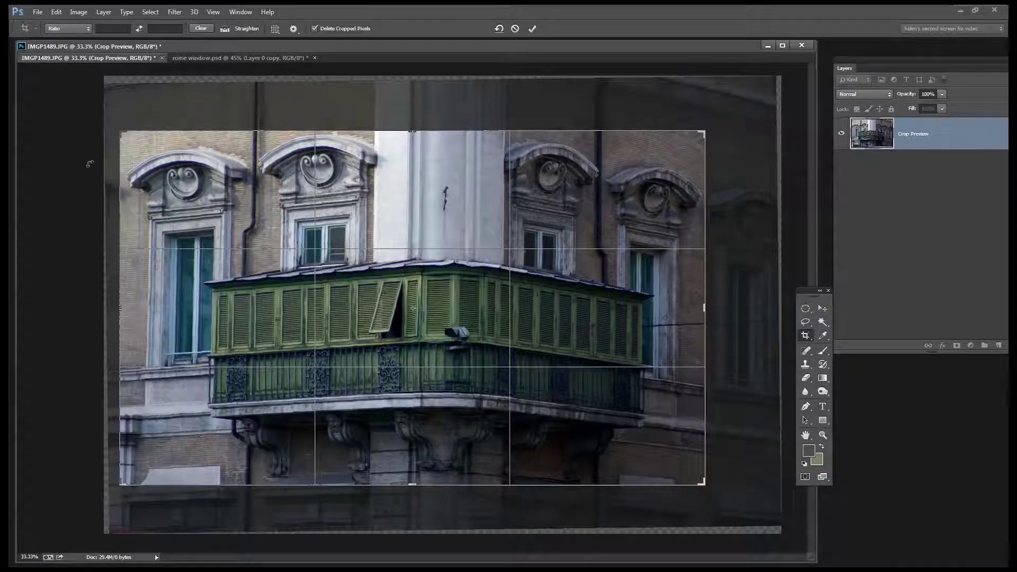
left_click_drag(756, 116, 755, 118)
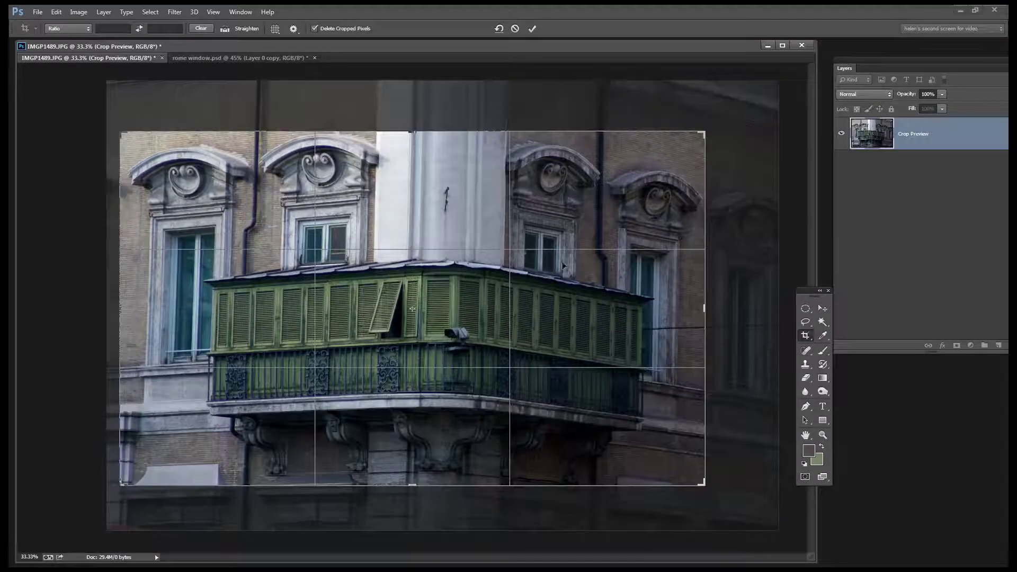
left_click(531, 28)
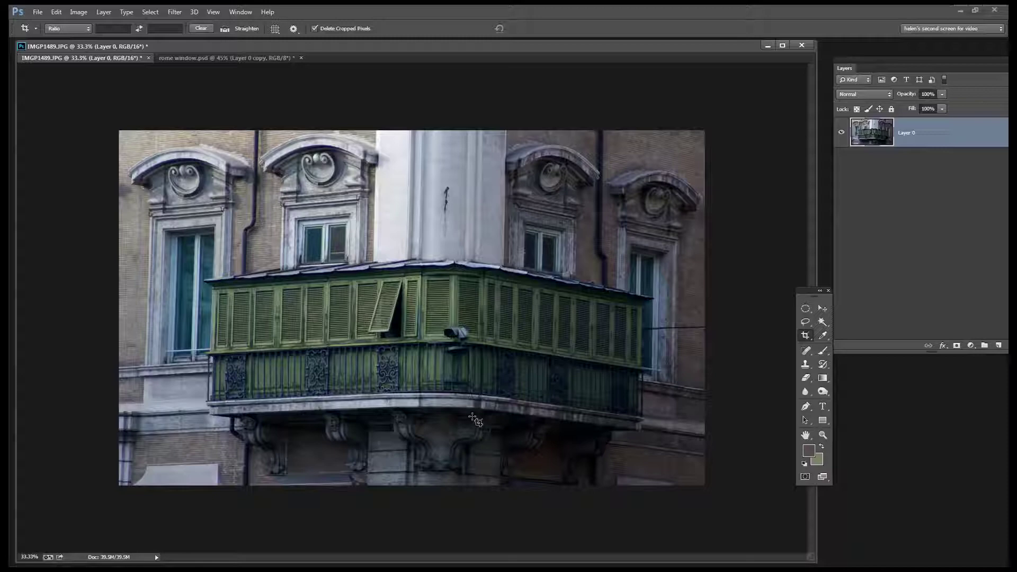
Step: Select the standard Eyedropper with a 5 by 5 Average sample size
key("i")
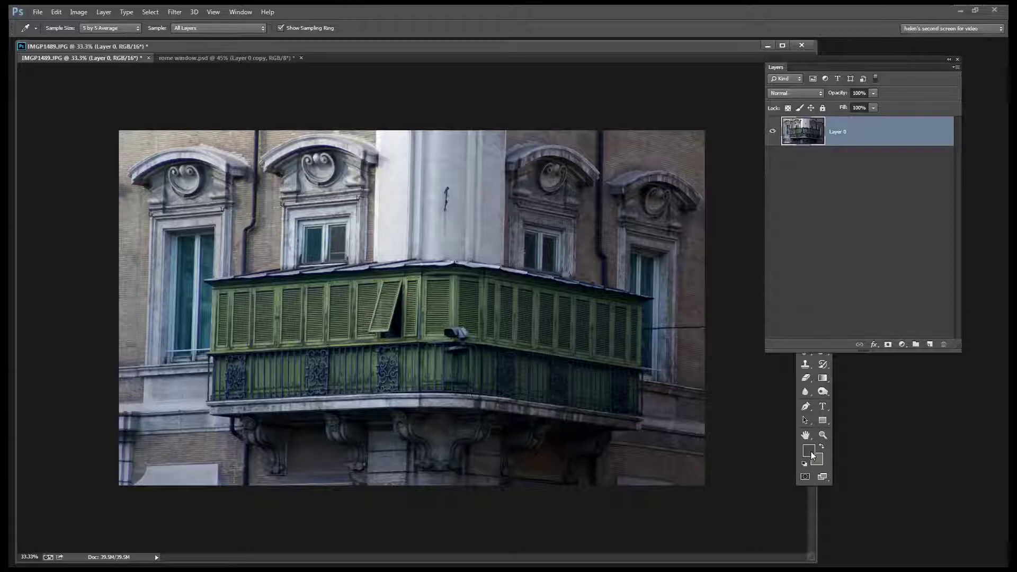
left_click_drag(808, 64, 876, 62)
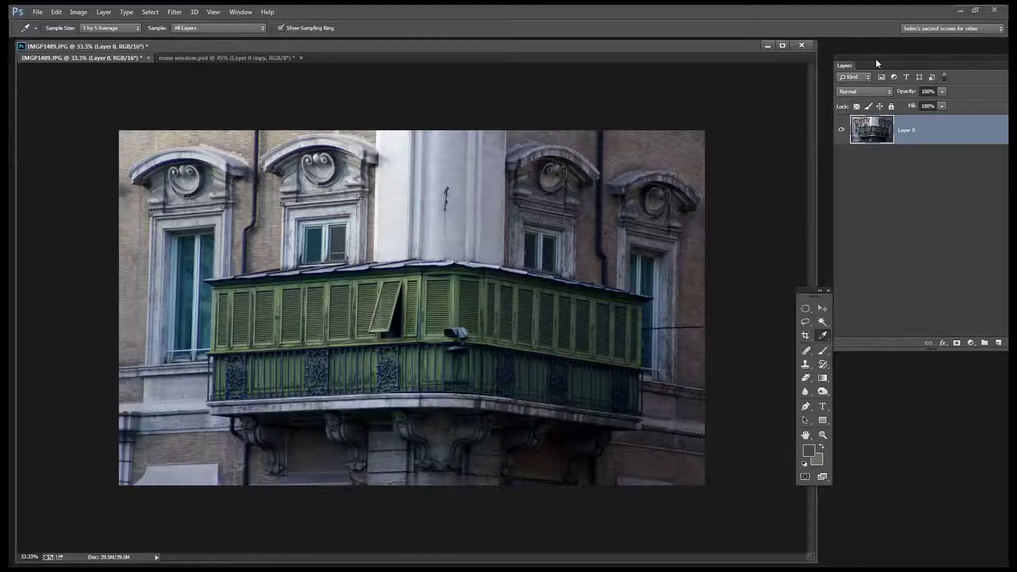
left_click_drag(802, 293, 760, 239)
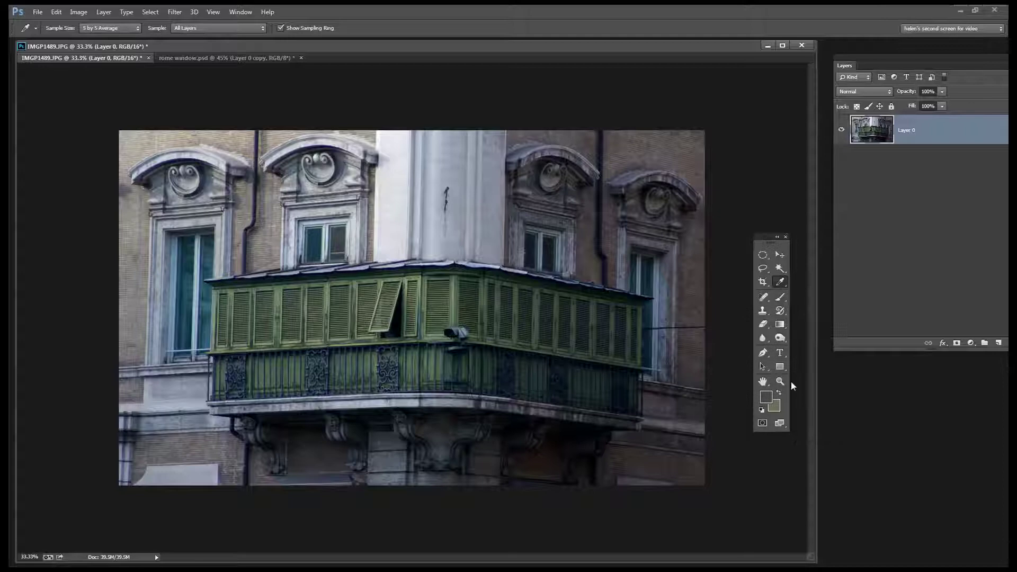
left_click(770, 401)
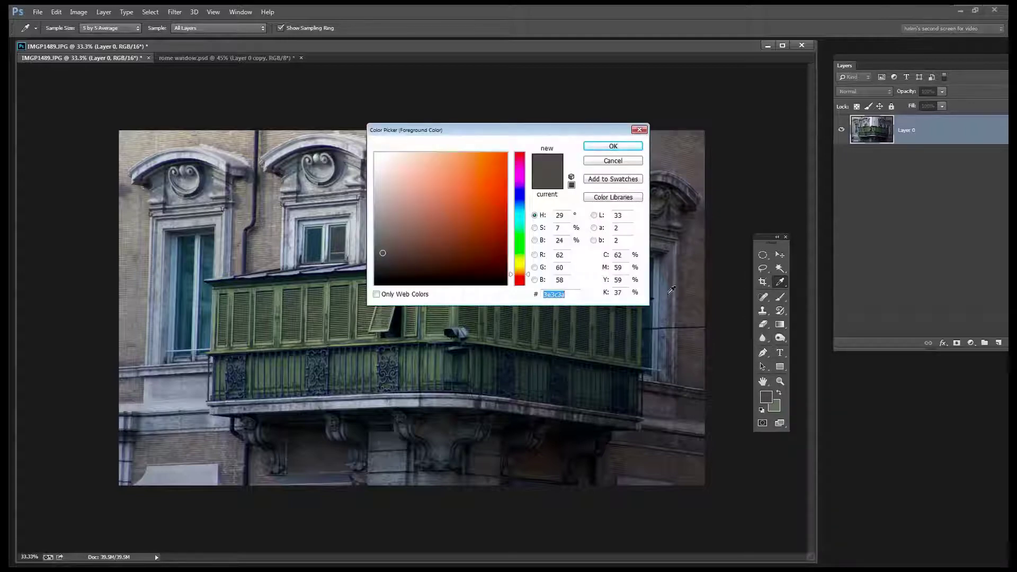
left_click(613, 161)
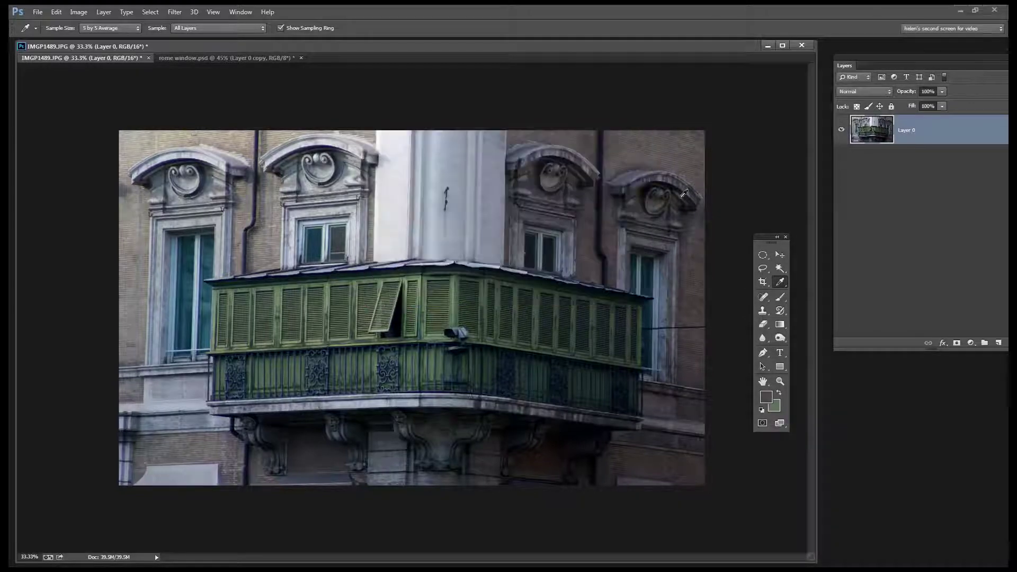
left_click(780, 283)
left_click(818, 281)
left_click(122, 30)
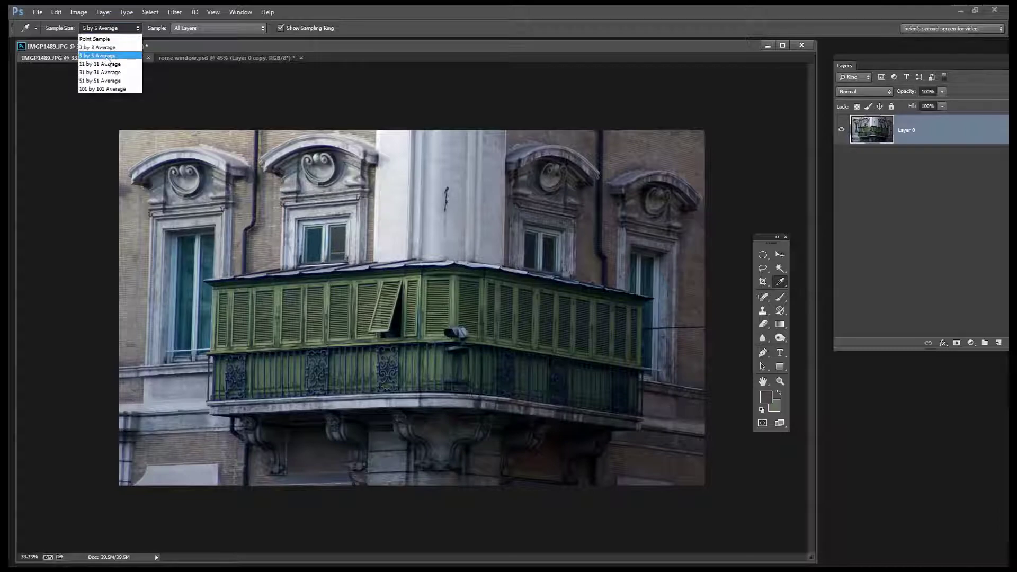
left_click(107, 56)
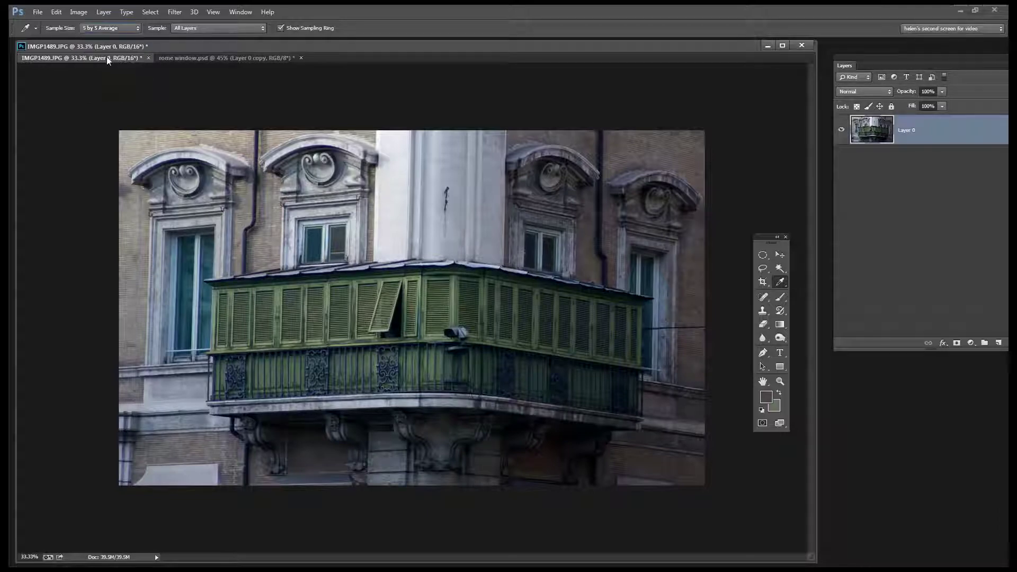
Step: Sample the wall and the shutters' muted green, leaving green as the background colour
left_click(591, 233)
left_click(779, 394)
left_click_drag(333, 302, 330, 301)
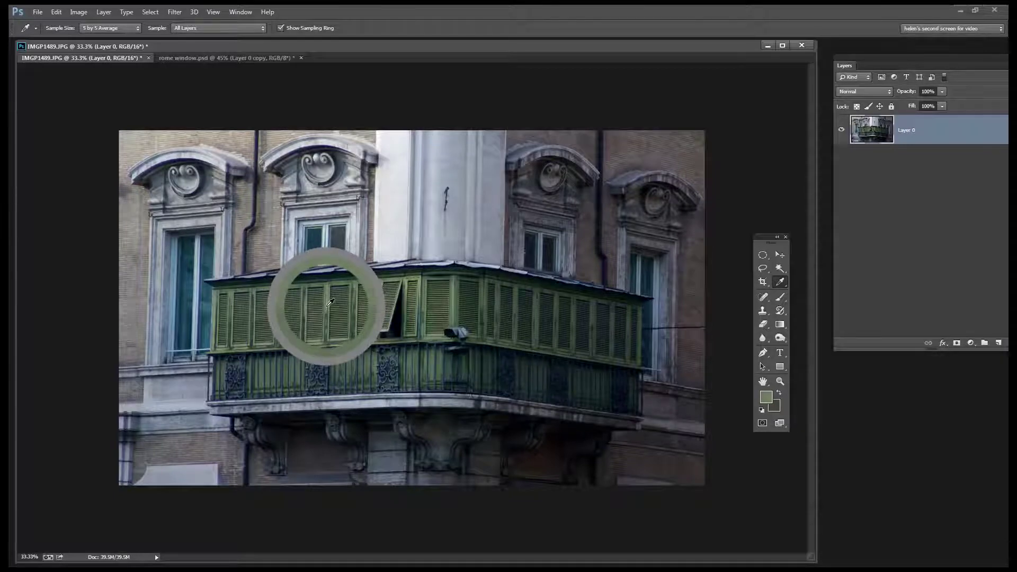
left_click(780, 392)
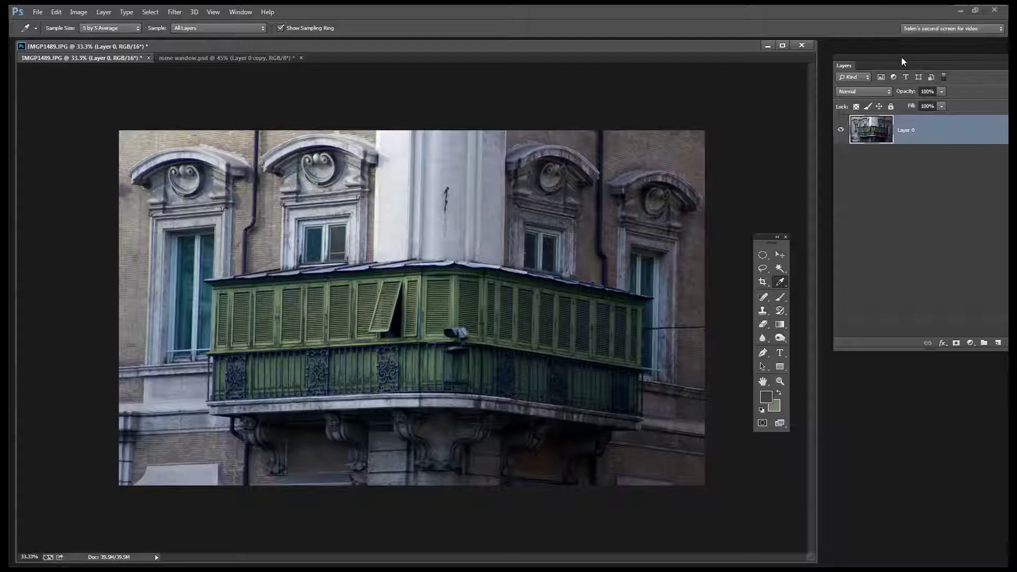
Step: Duplicate Layer 0 as Layer 0 copy and convert the copy to a smart object
left_click_drag(901, 64, 864, 85)
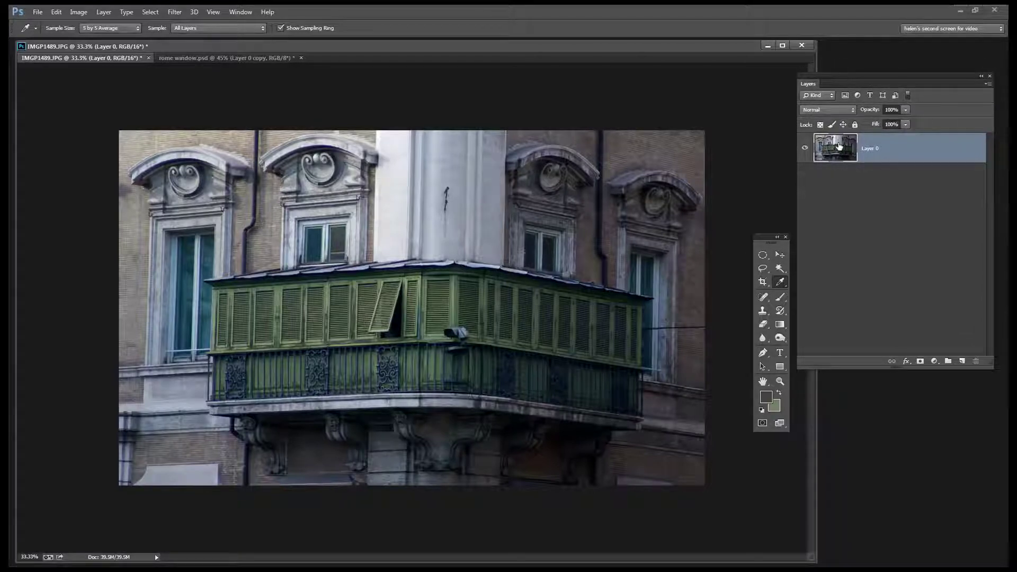
right_click(892, 152)
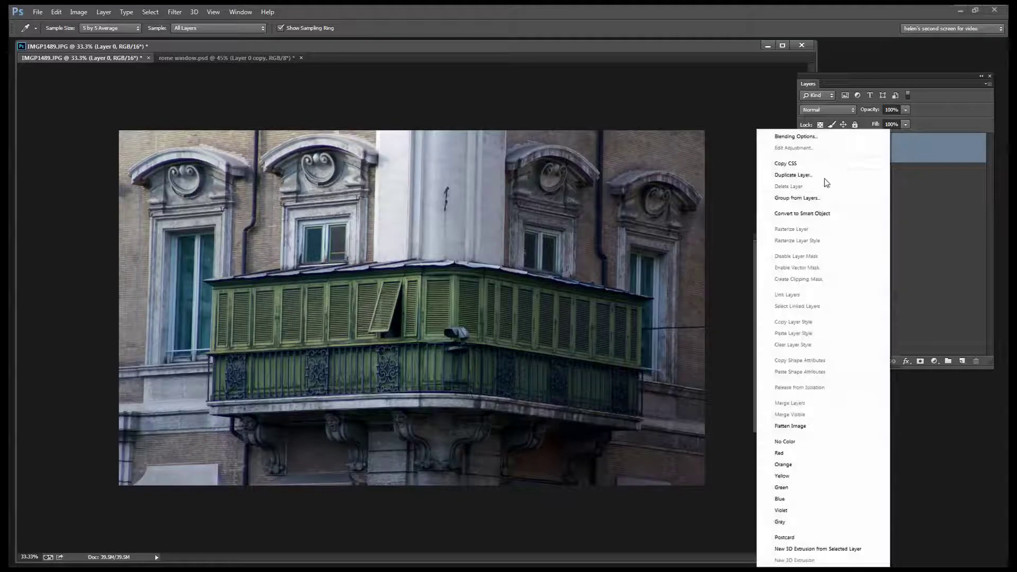
left_click(797, 180)
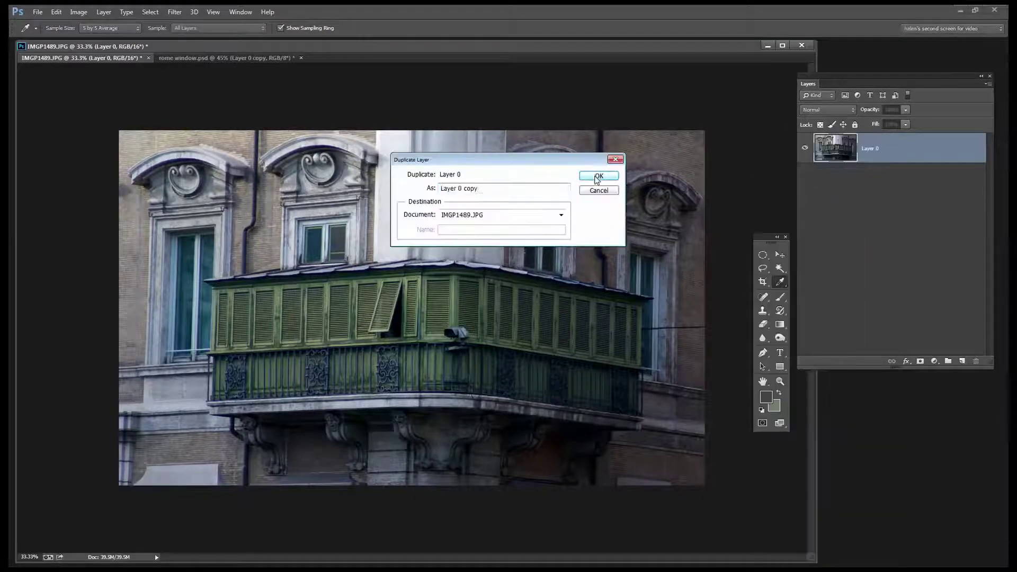
left_click(596, 174)
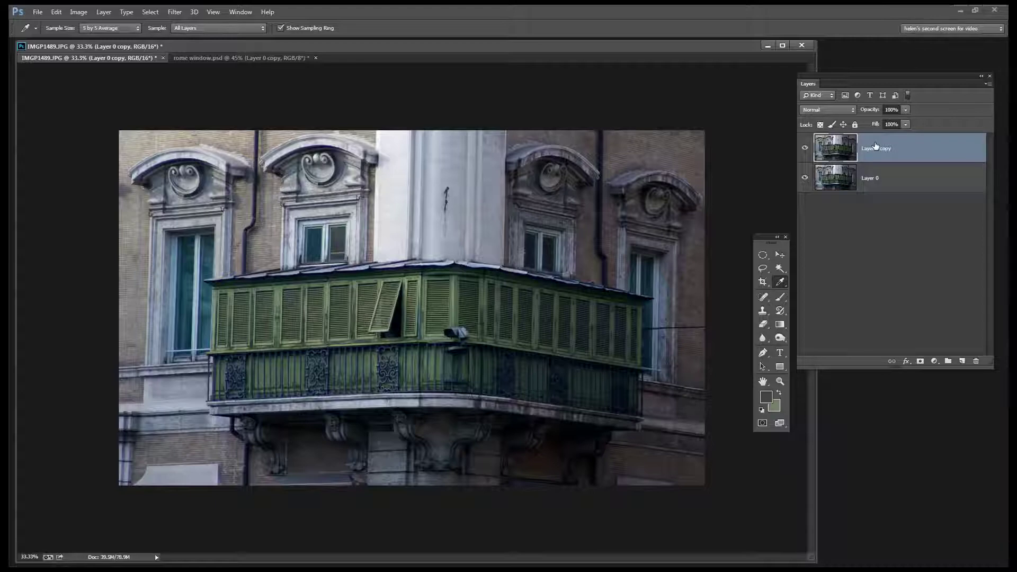
right_click(900, 143)
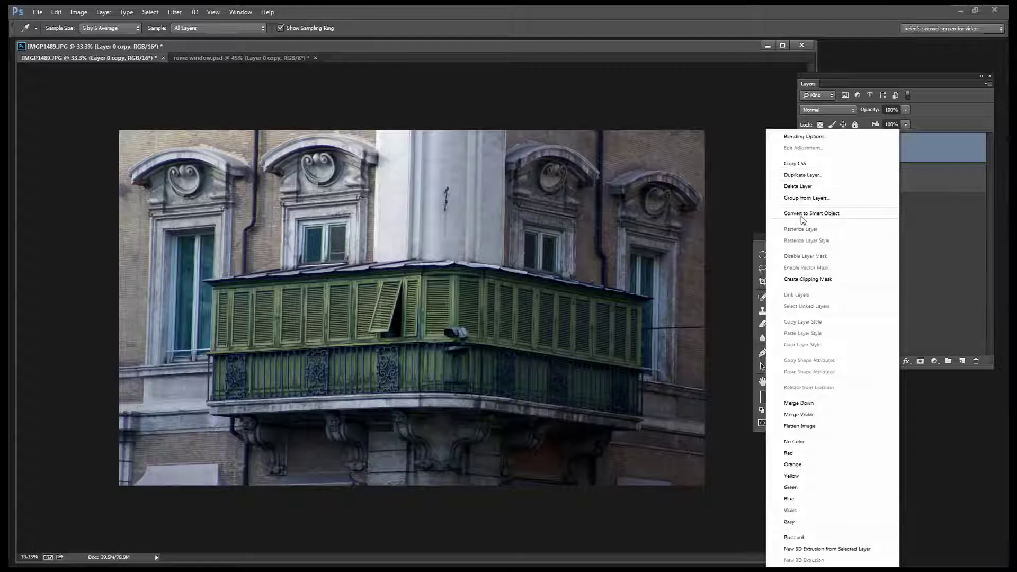
left_click(809, 214)
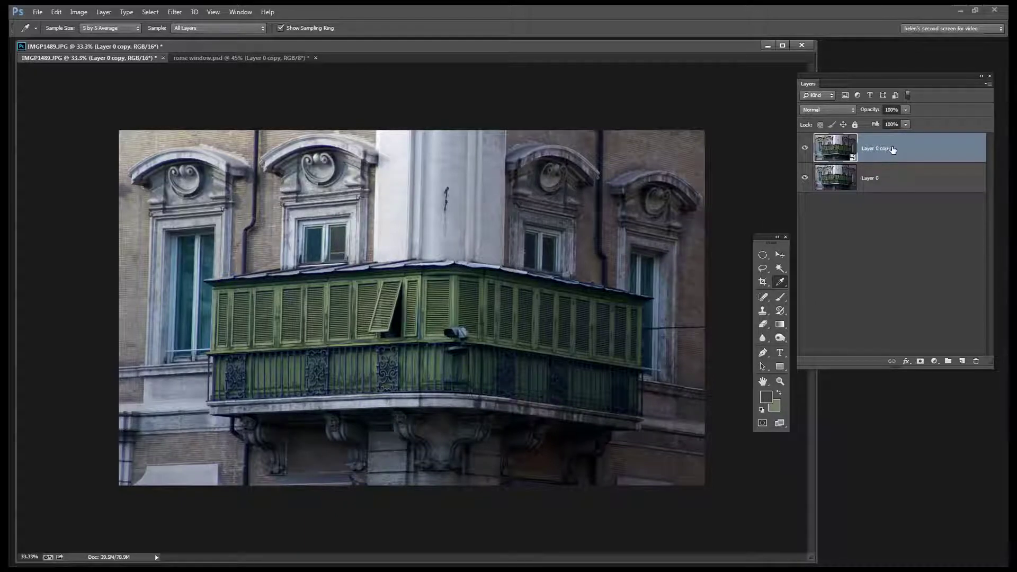
Step: Convert the image to 8 Bits/Channel and open the Filter Gallery
left_click(176, 12)
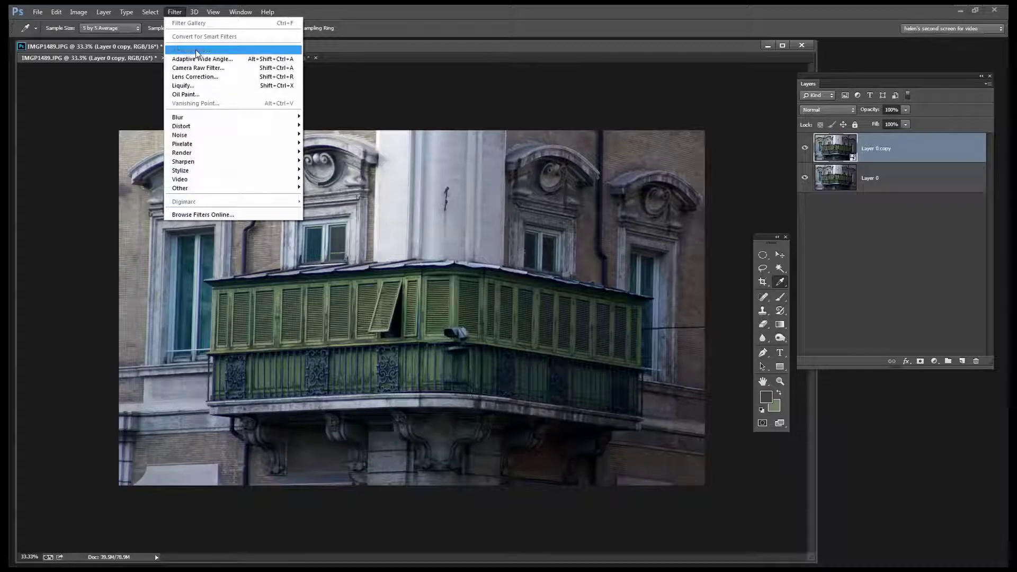
left_click(81, 78)
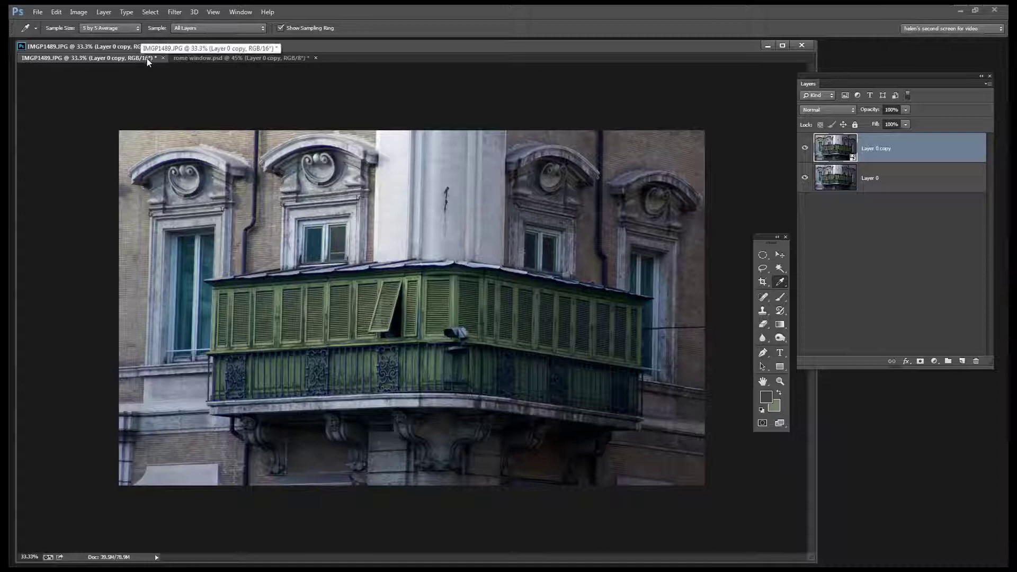
left_click(79, 13)
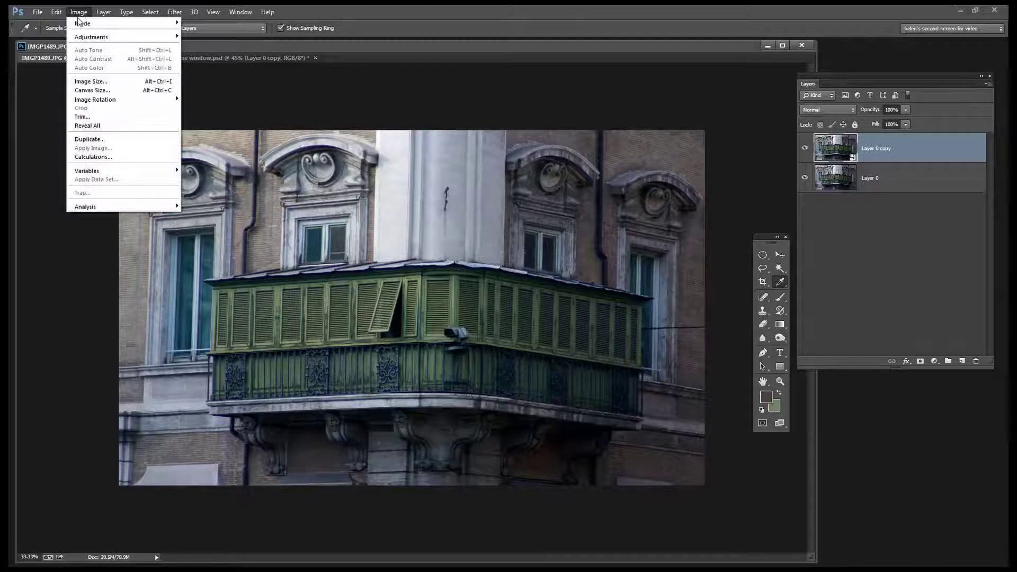
mouse_move(80, 24)
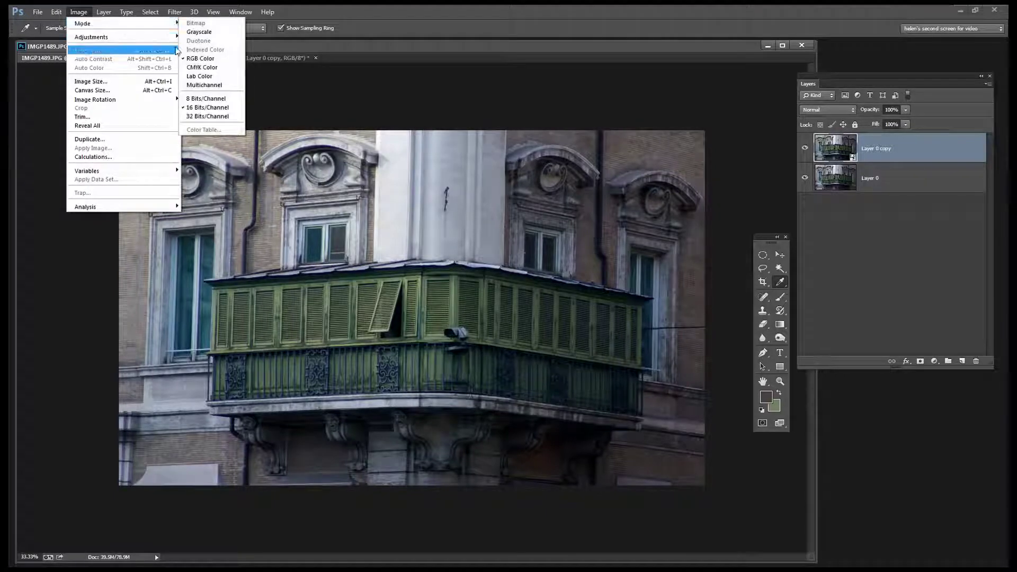
left_click(209, 99)
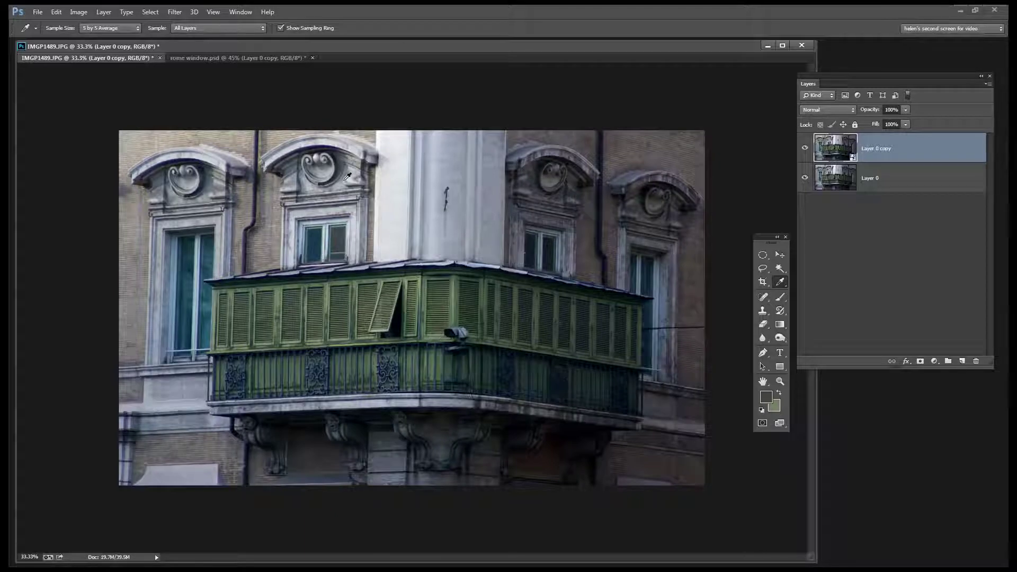
left_click(175, 12)
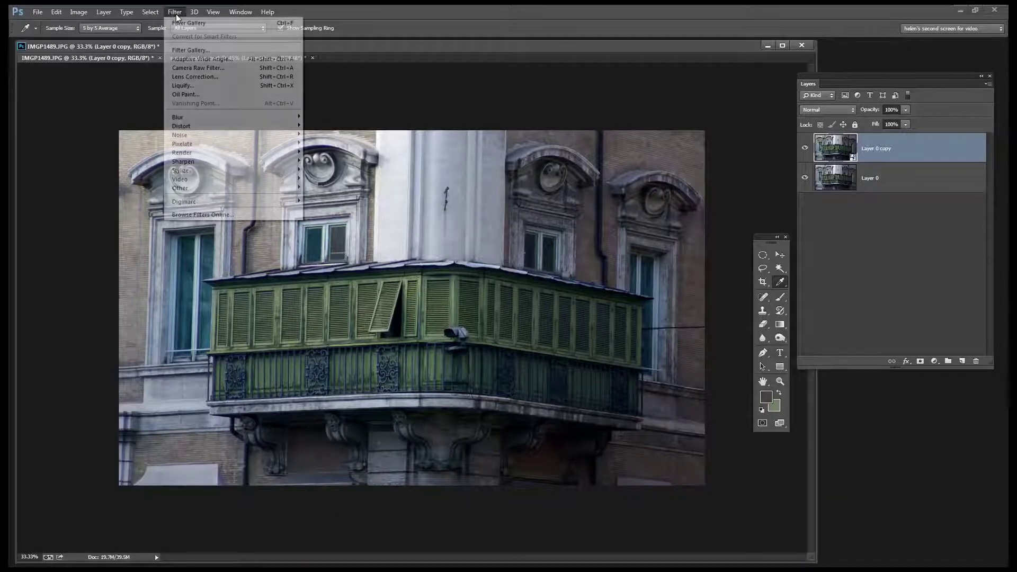
left_click(193, 51)
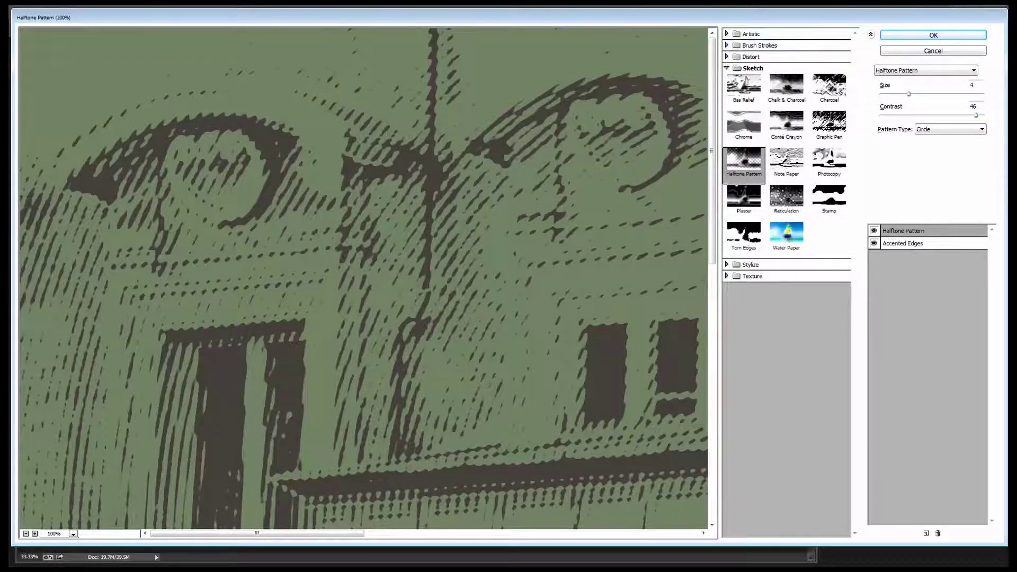
Step: Delete the Halftone Pattern effect and set the preview zoom to Fit in View
left_click(937, 533)
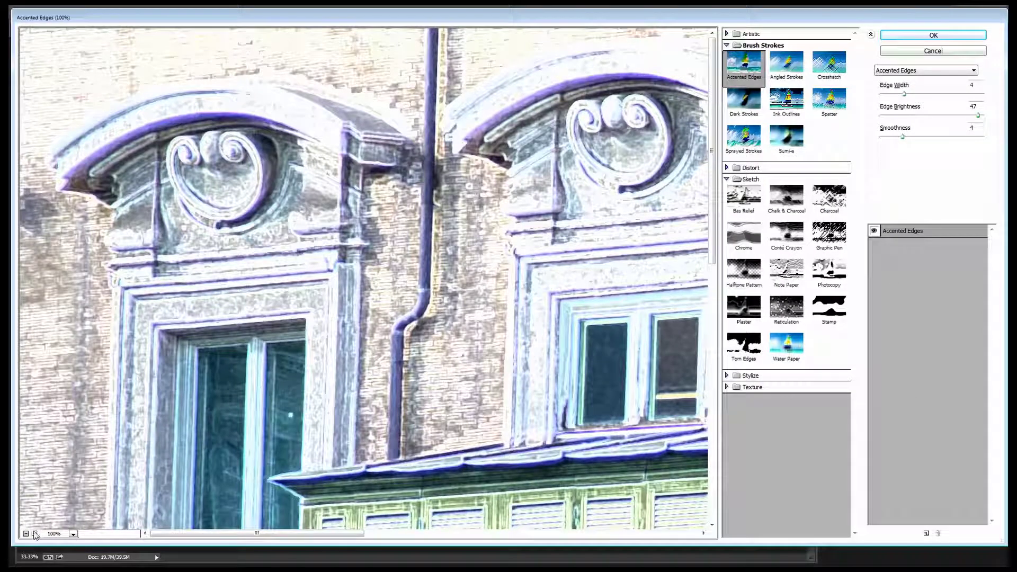
left_click(74, 534)
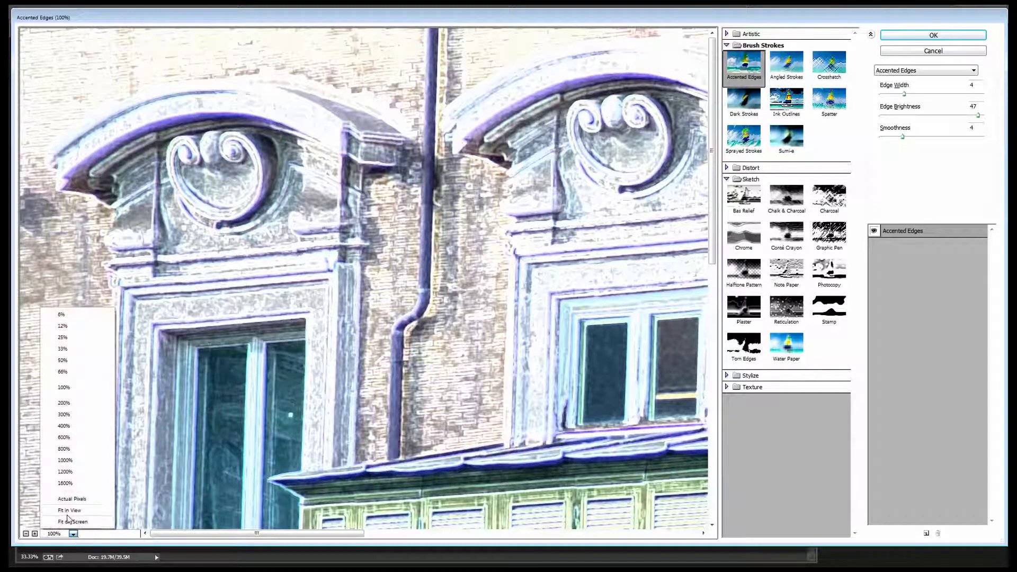
left_click(68, 517)
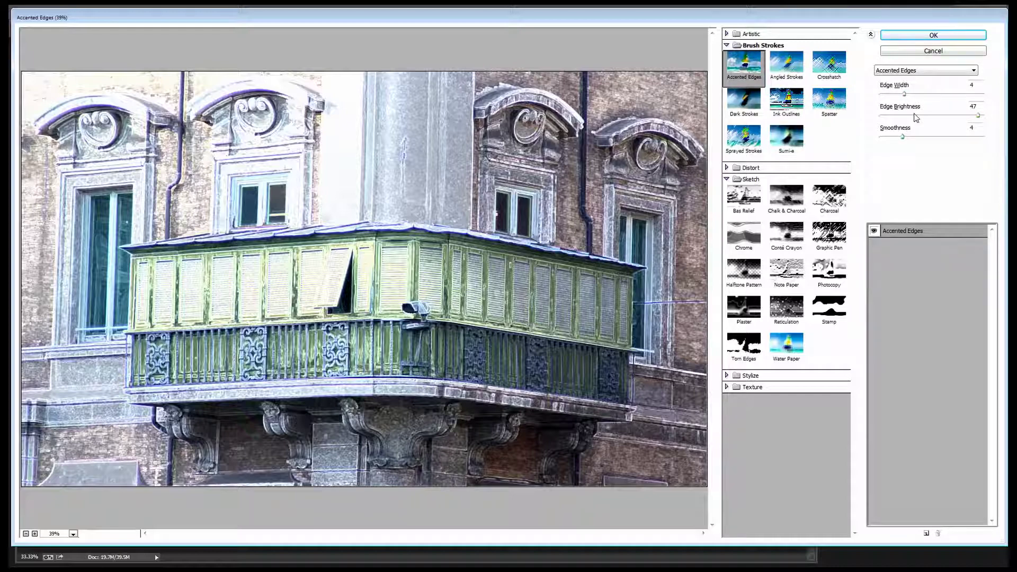
Step: Set Accented Edges to Edge Width 4, Edge Brightness 45 and low Smoothness
left_click(874, 232)
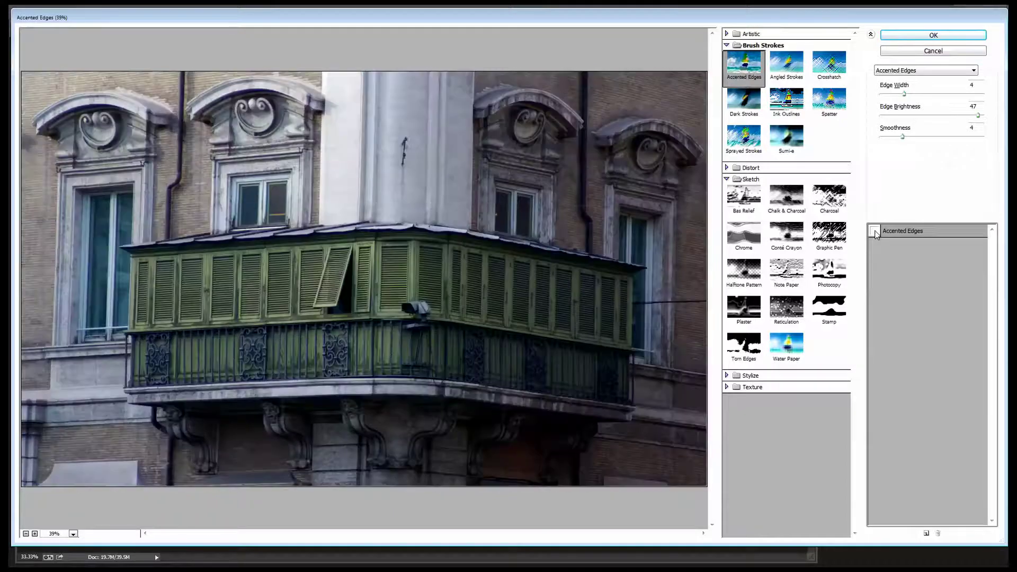
left_click(874, 231)
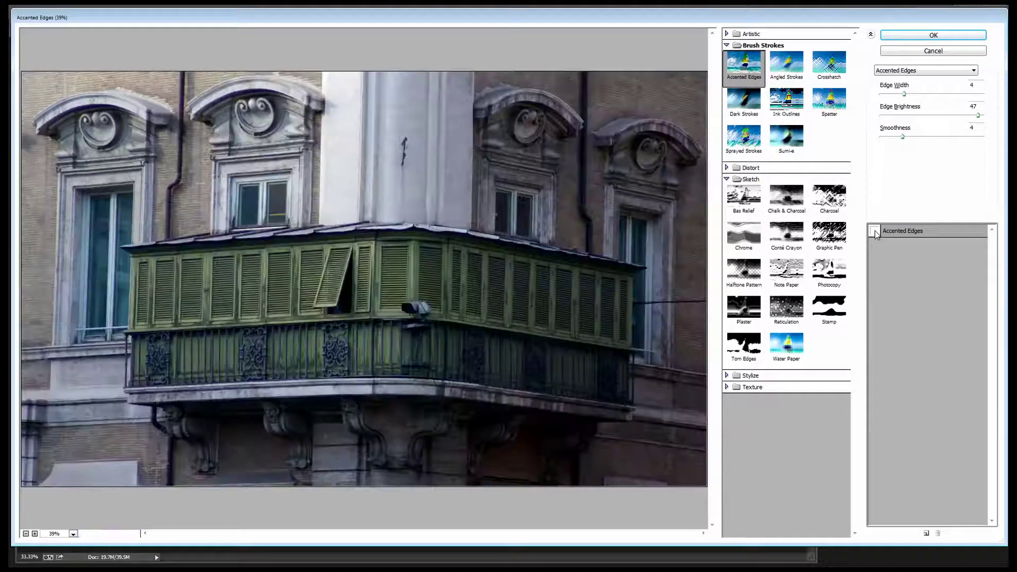
left_click(875, 231)
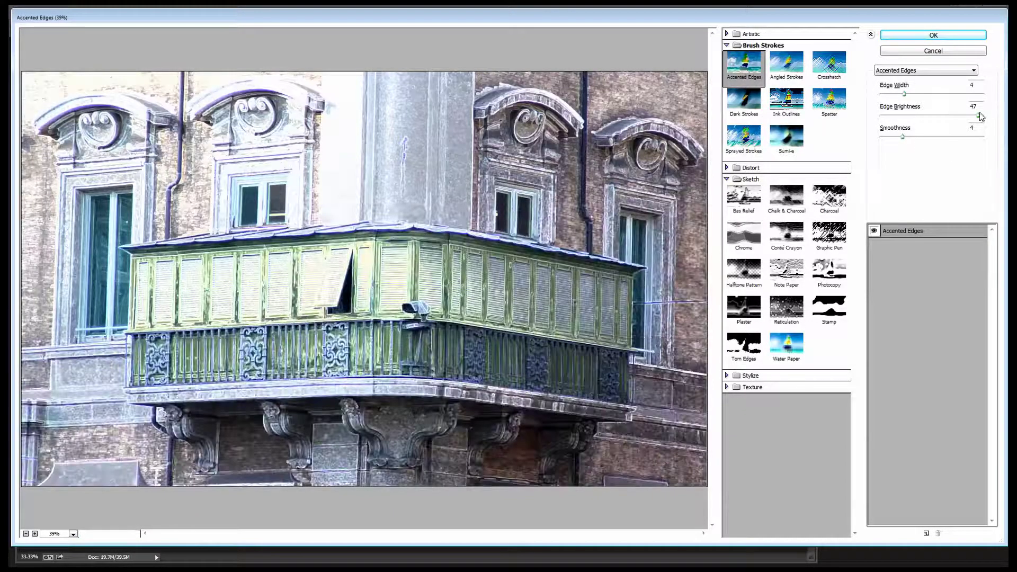
mouse_move(980, 116)
left_mouse_down()
mouse_move(879, 126)
mouse_move(976, 126)
left_mouse_up()
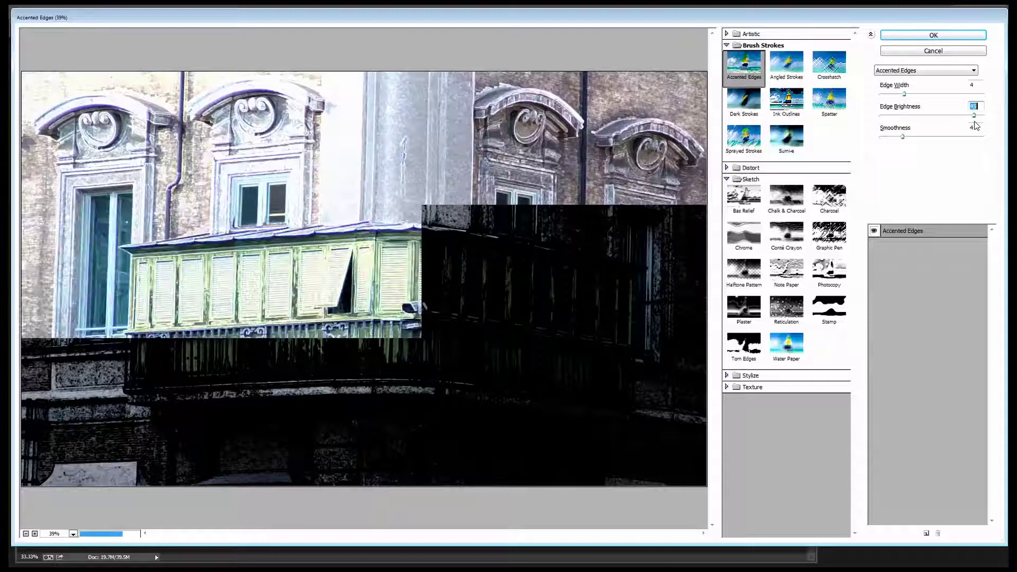
left_click_drag(903, 94, 976, 100)
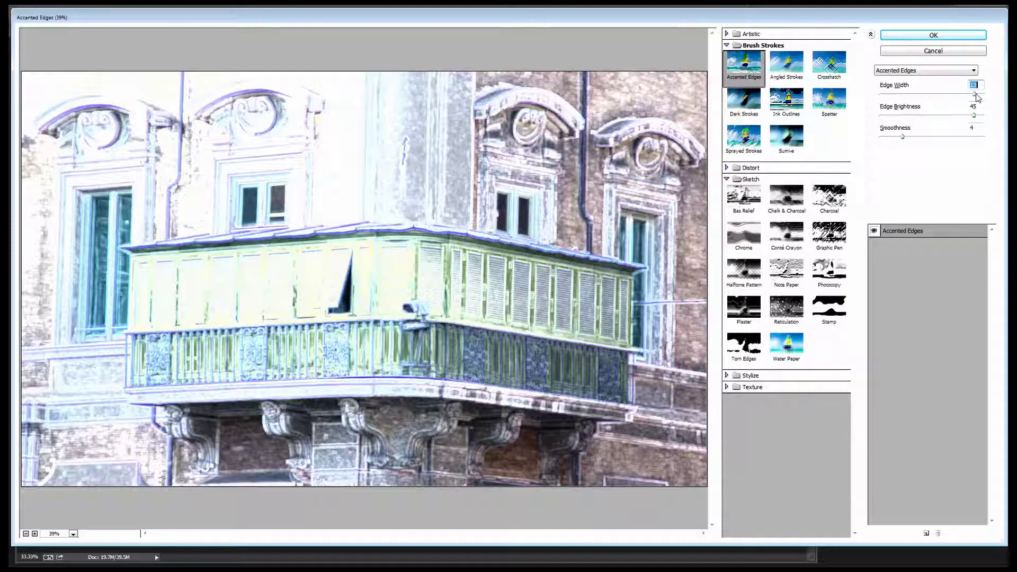
left_click_drag(977, 98, 907, 100)
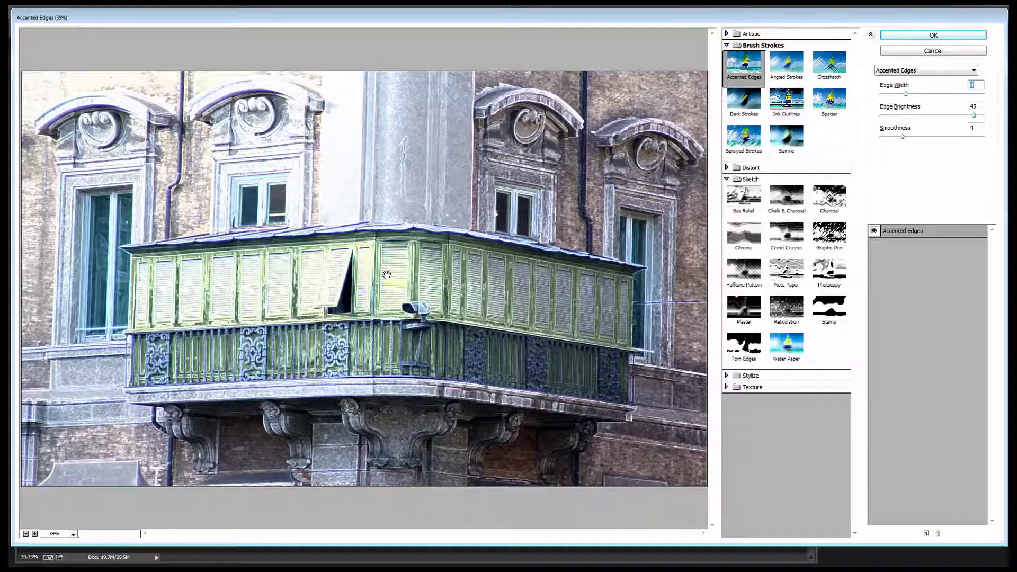
left_click_drag(903, 137, 980, 138)
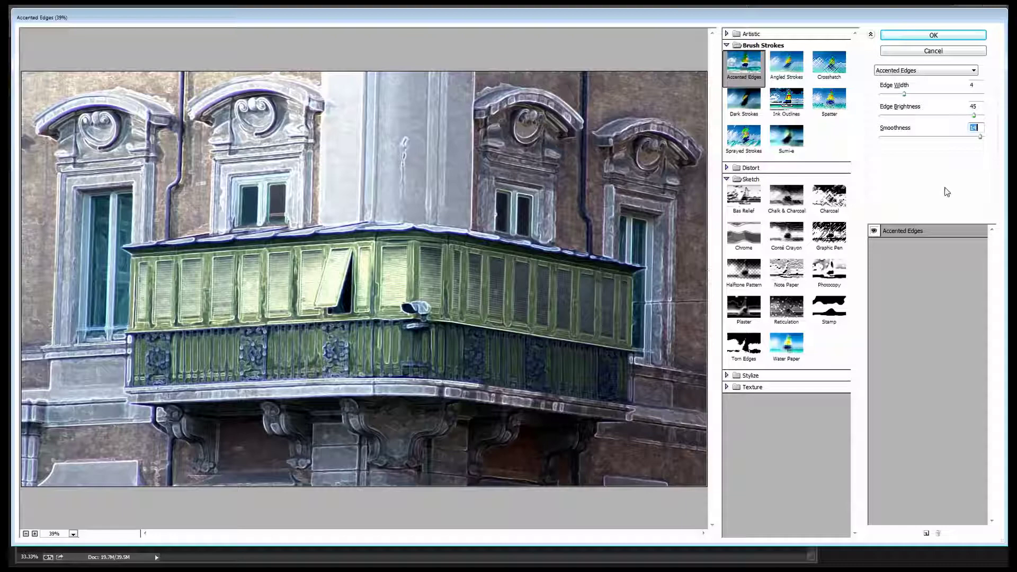
left_click_drag(979, 139, 906, 141)
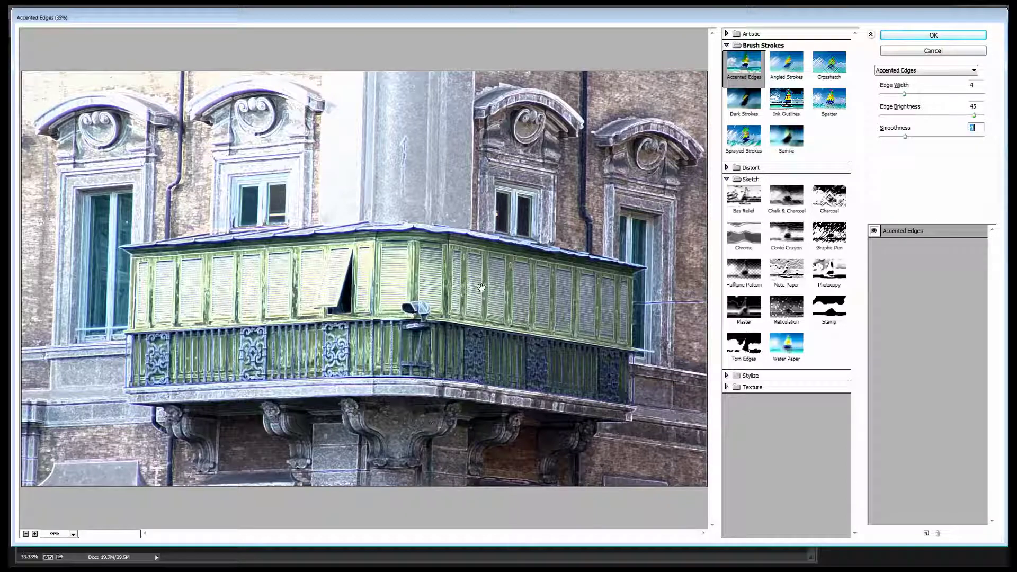
Step: Add a new effect layer above Accented Edges and make it Halftone Pattern (Size 1, Contrast 5)
left_click(926, 534)
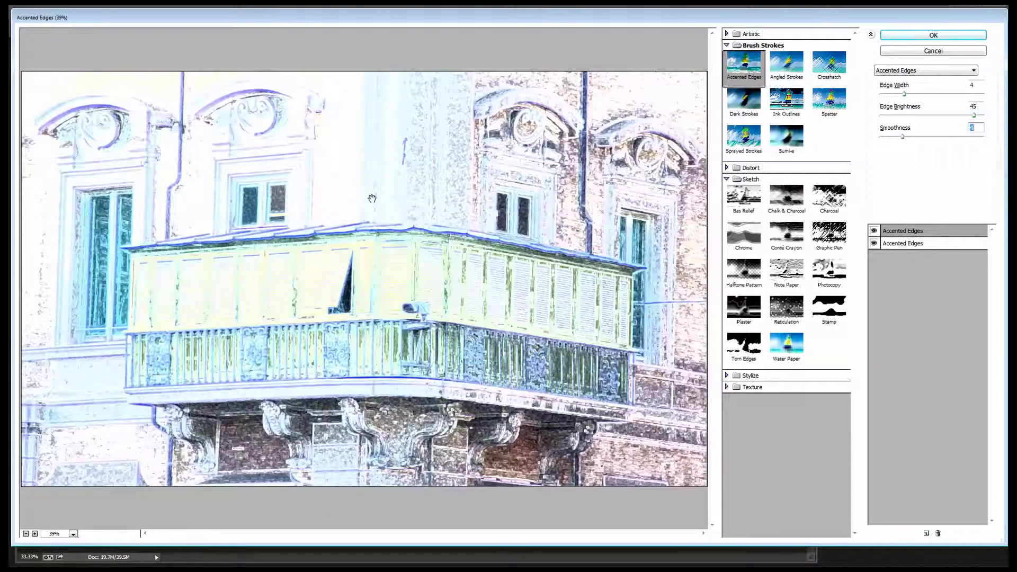
left_click(874, 231)
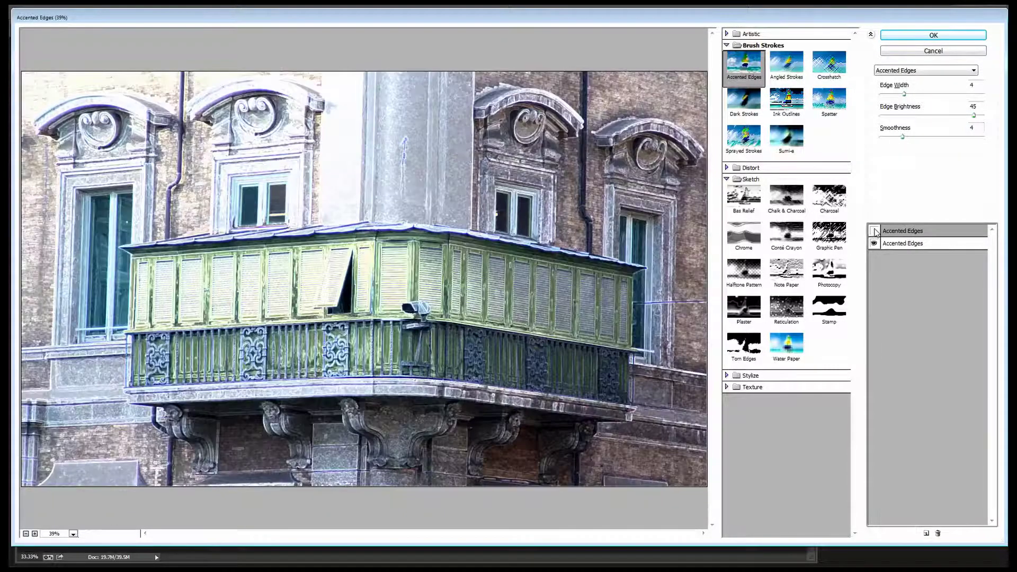
left_click(874, 231)
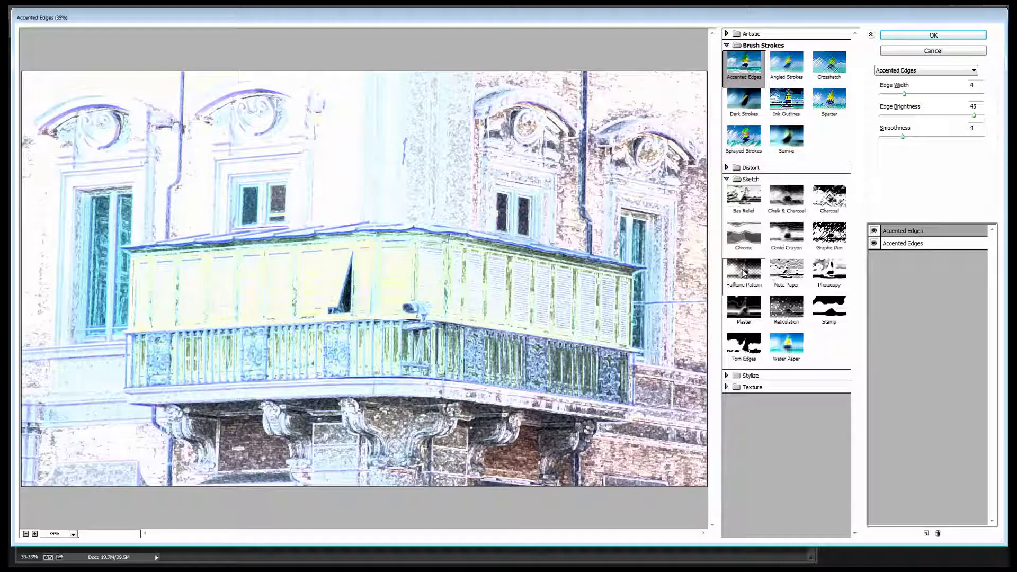
left_click(744, 274)
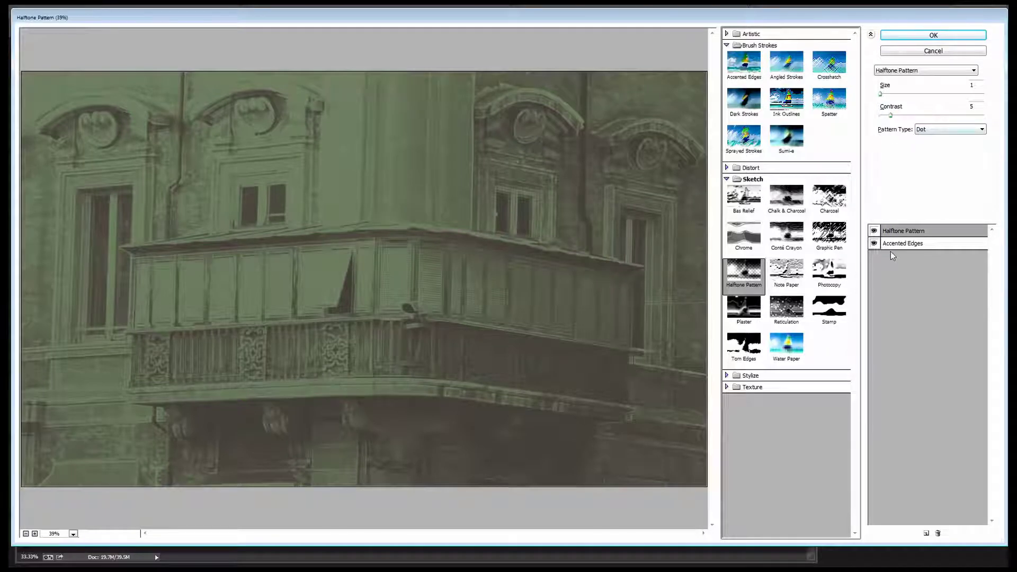
Step: Hide Accented Edges and set Halftone Pattern to Circle type, Size 4, Contrast 39
left_click(874, 244)
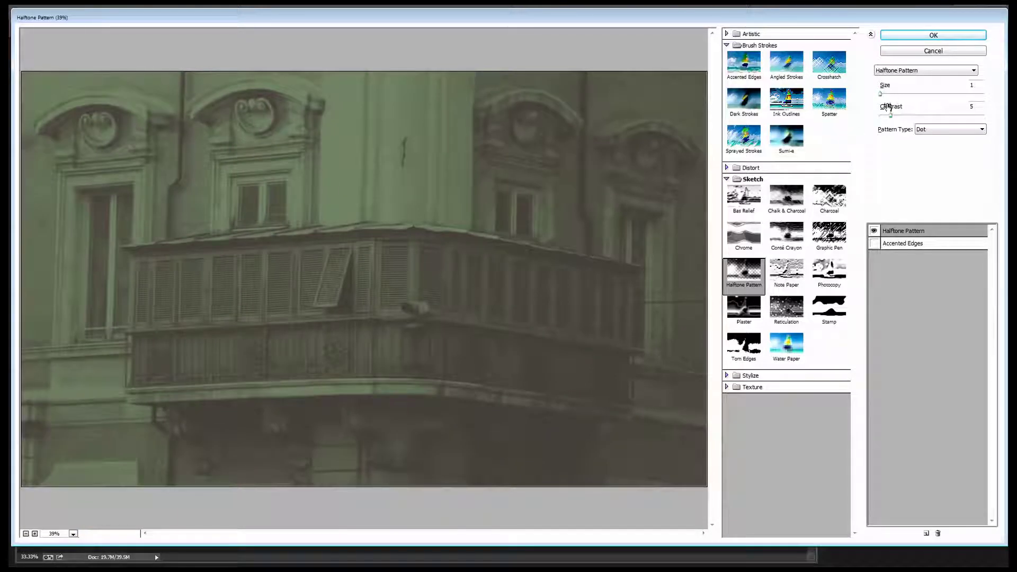
left_click(935, 134)
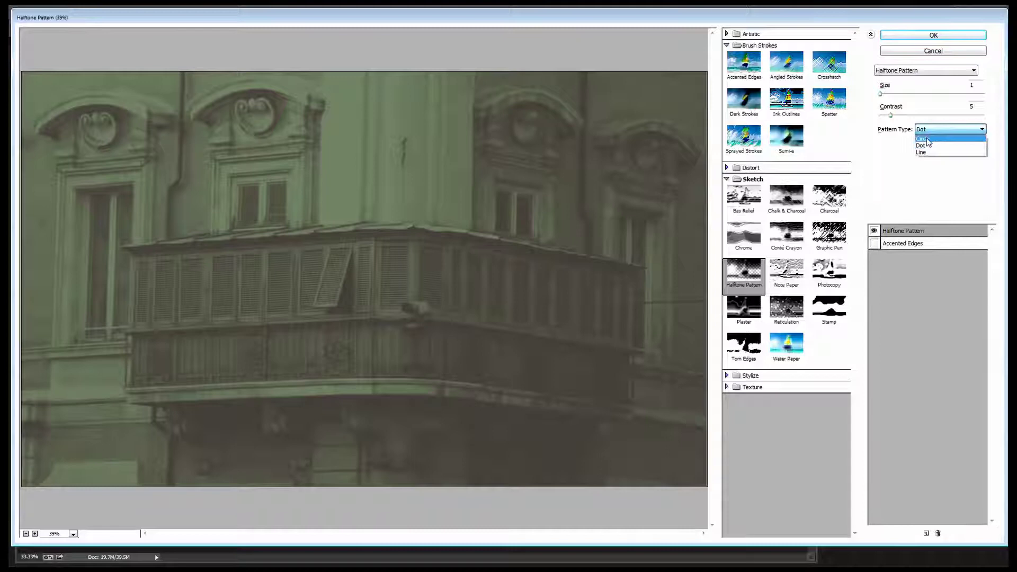
left_click(926, 139)
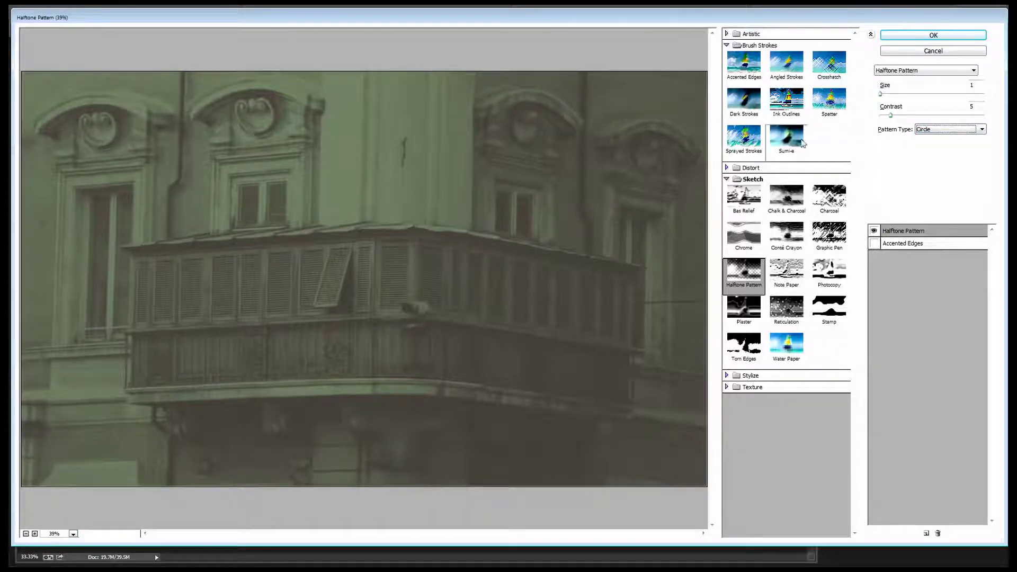
left_click_drag(880, 93, 901, 98)
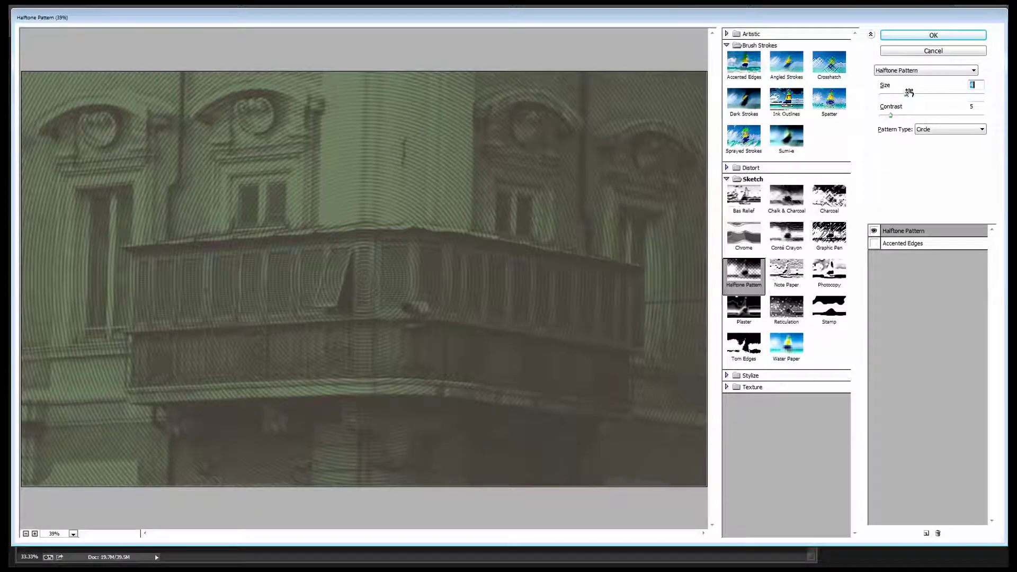
mouse_move(907, 97)
left_mouse_down()
mouse_move(964, 97)
mouse_move(907, 97)
left_mouse_up()
left_click_drag(891, 115, 873, 124)
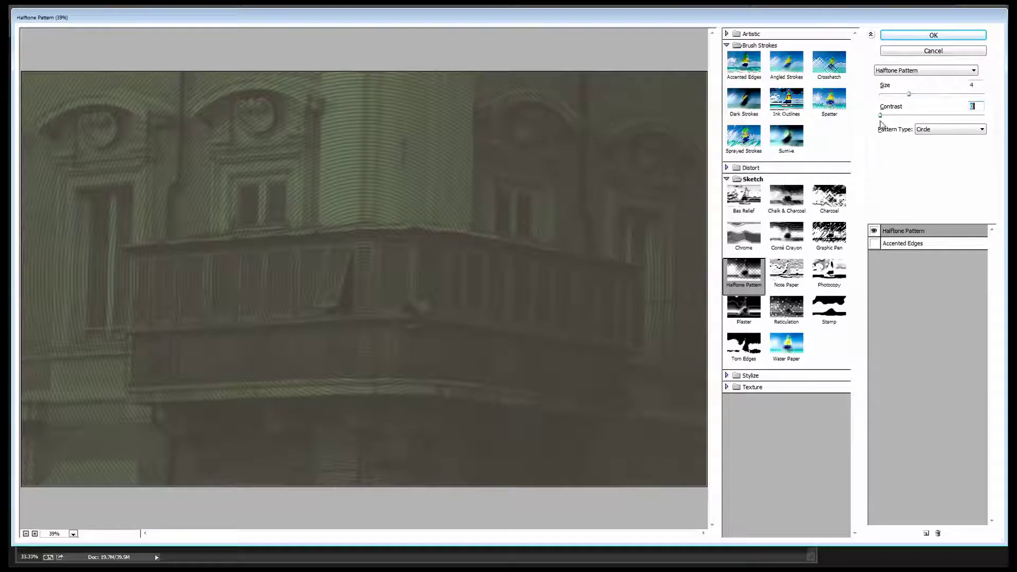
left_click_drag(880, 115, 964, 117)
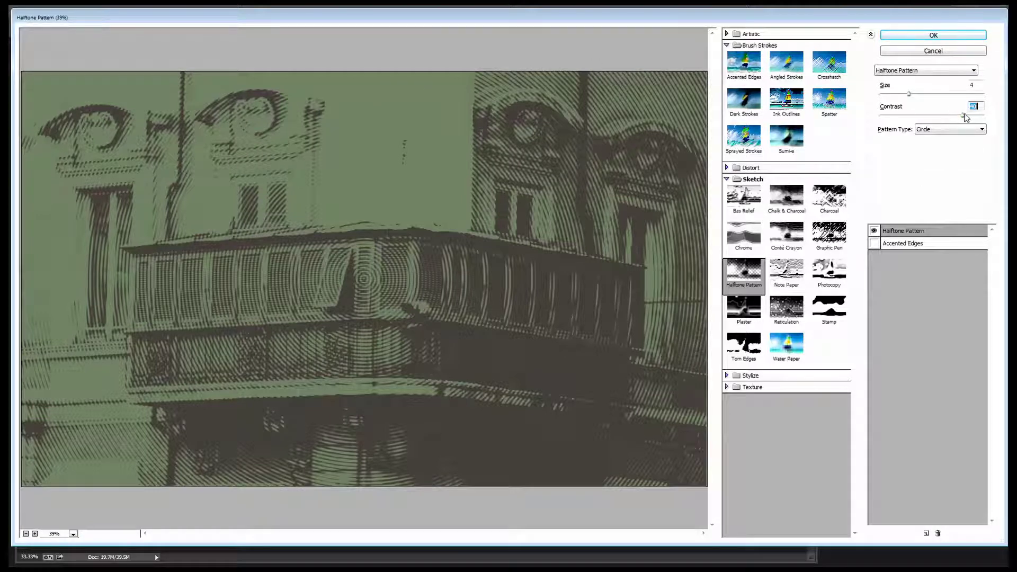
left_click_drag(963, 116, 962, 116)
Step: Re-enable Accented Edges and retune its Edge Width, Edge Brightness and Smoothness sliders
left_click(874, 244)
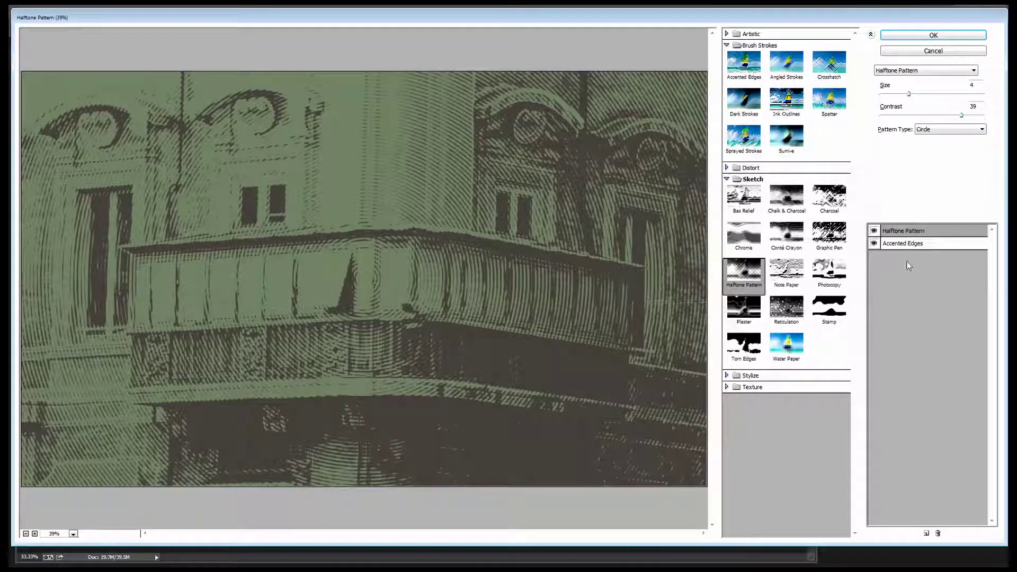
left_click(902, 244)
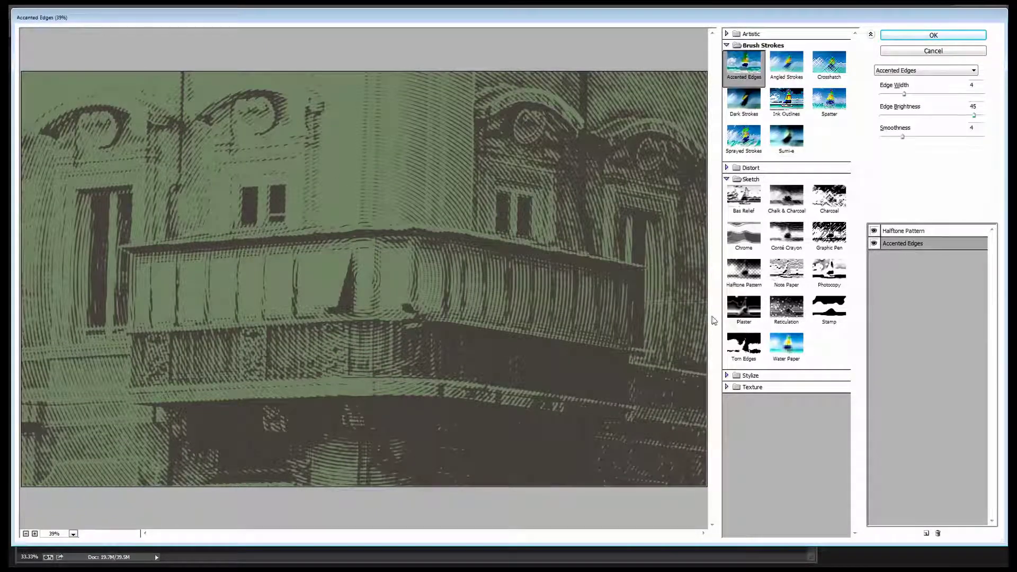
left_click(874, 244)
left_click(874, 244)
mouse_move(905, 98)
left_mouse_down()
mouse_move(955, 96)
mouse_move(906, 99)
left_mouse_up()
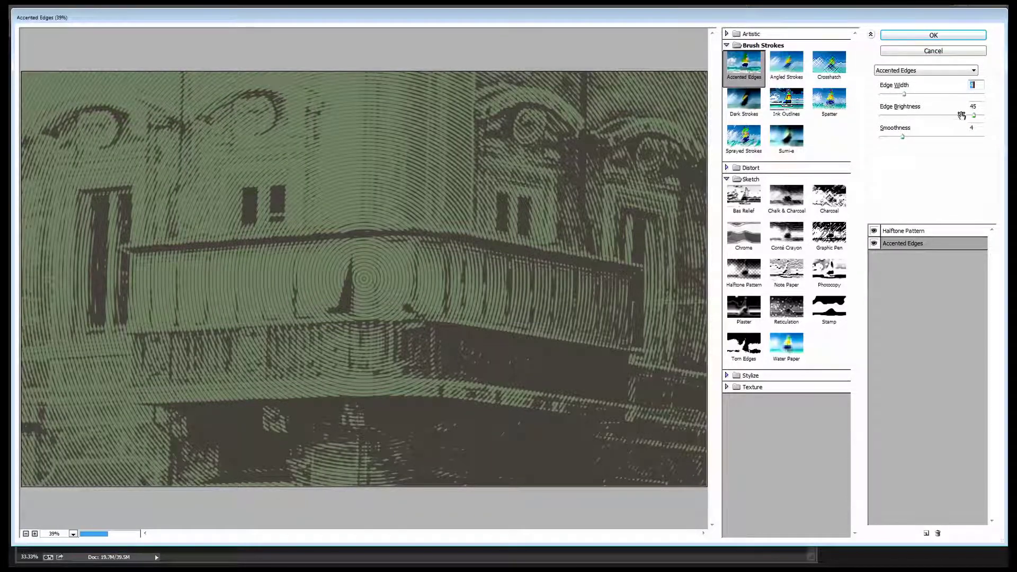
left_click_drag(974, 115, 899, 121)
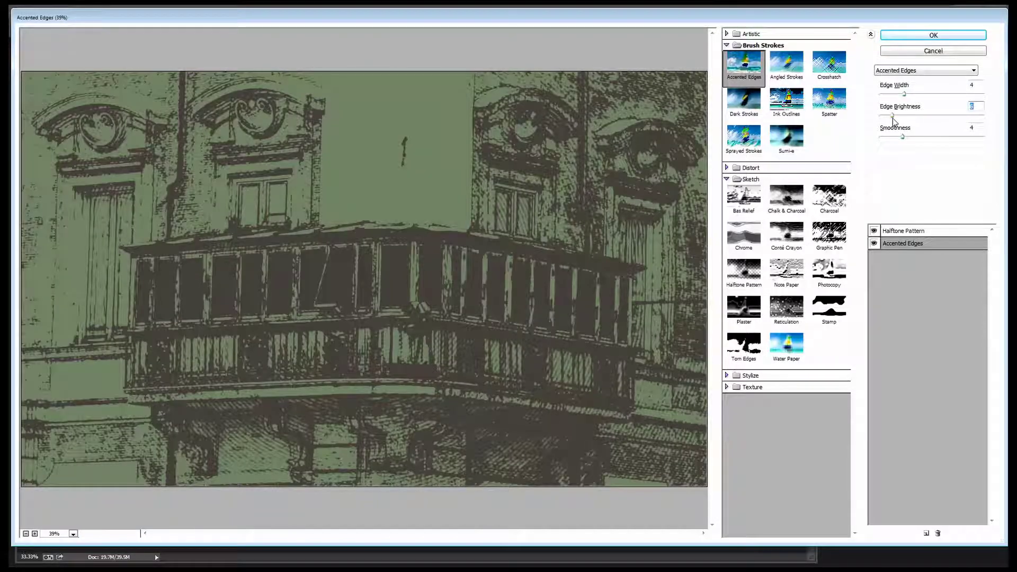
left_click_drag(892, 119, 976, 121)
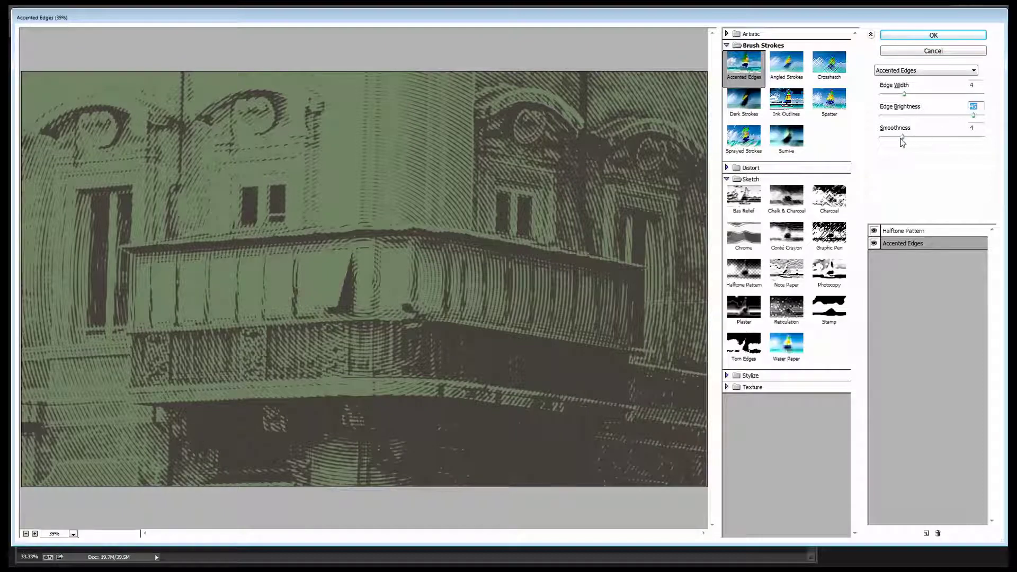
left_click_drag(902, 137, 973, 140)
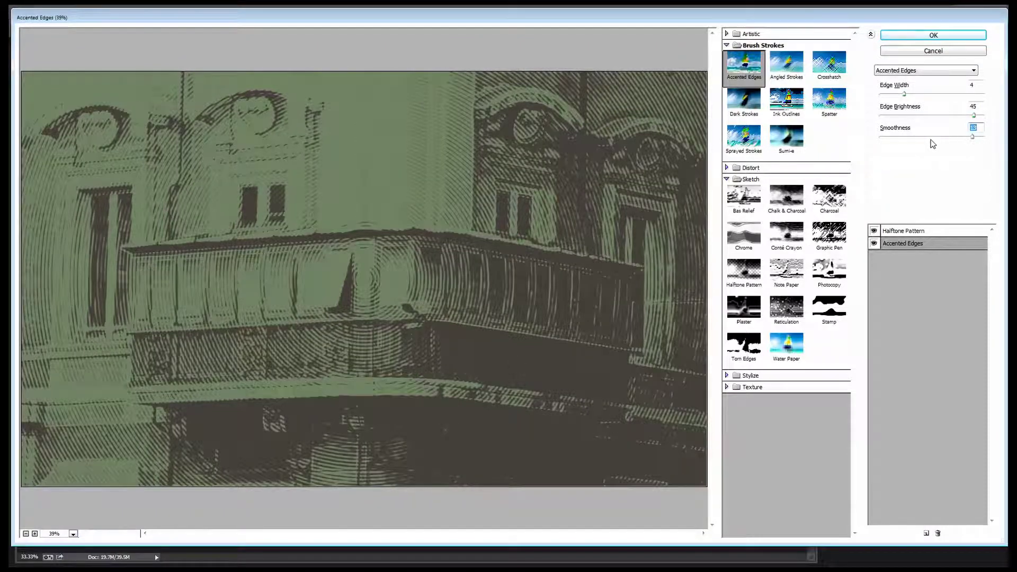
left_click_drag(973, 140, 903, 140)
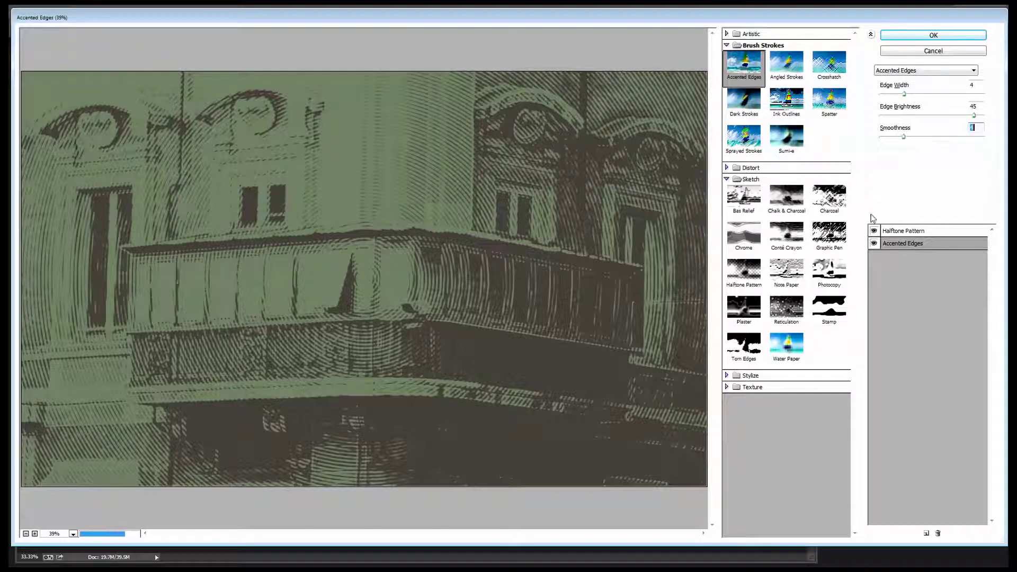
Step: Try Accented Edges above Halftone Pattern, then restore Halftone Pattern on top
left_click(896, 232)
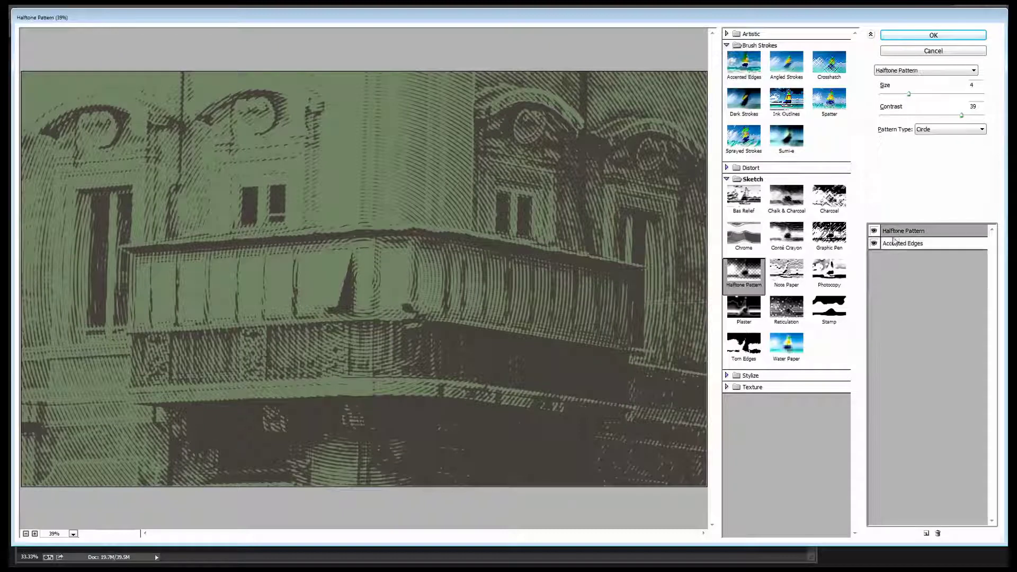
left_click(894, 245)
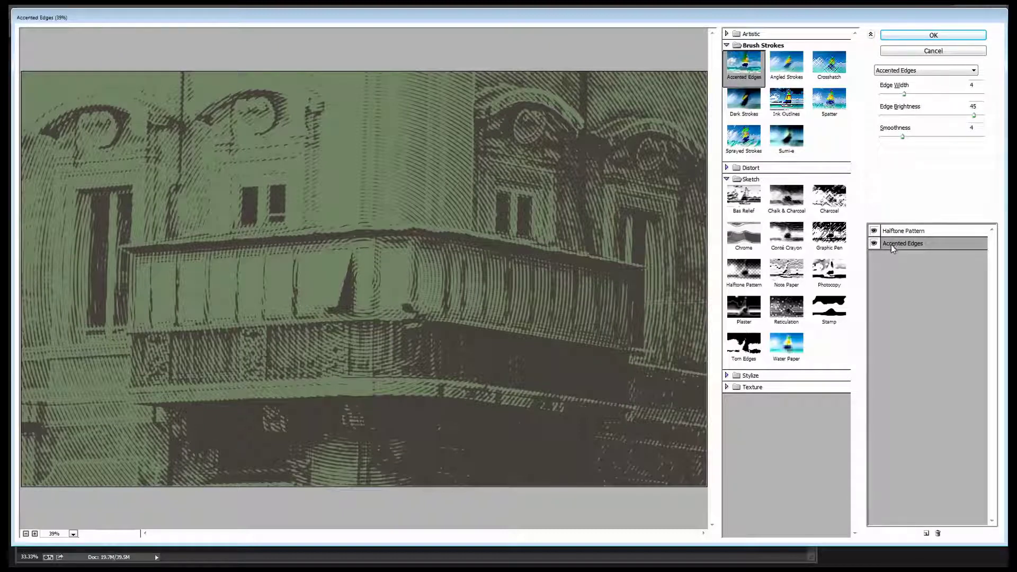
left_click_drag(891, 245, 895, 232)
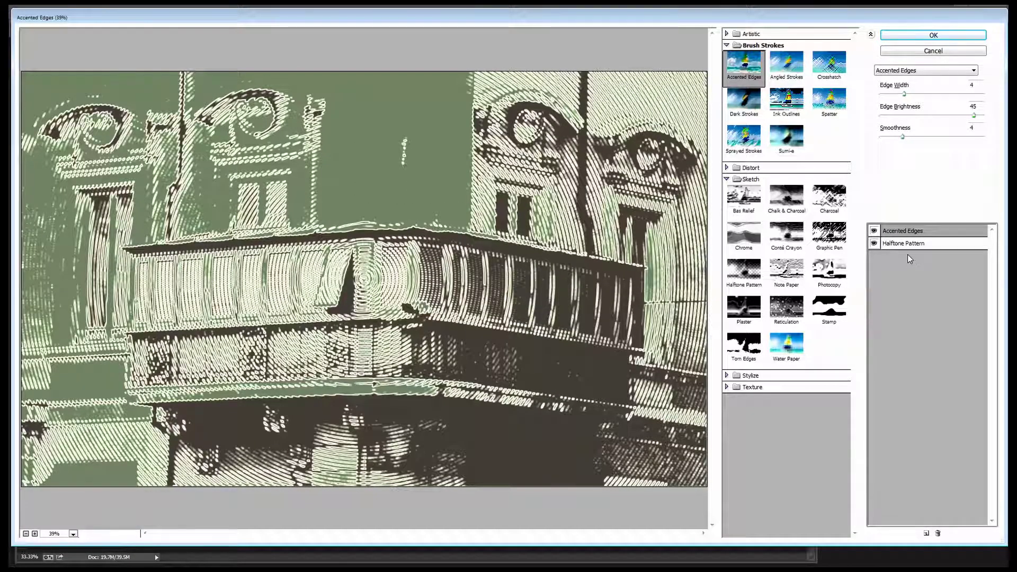
left_click_drag(897, 246, 901, 233)
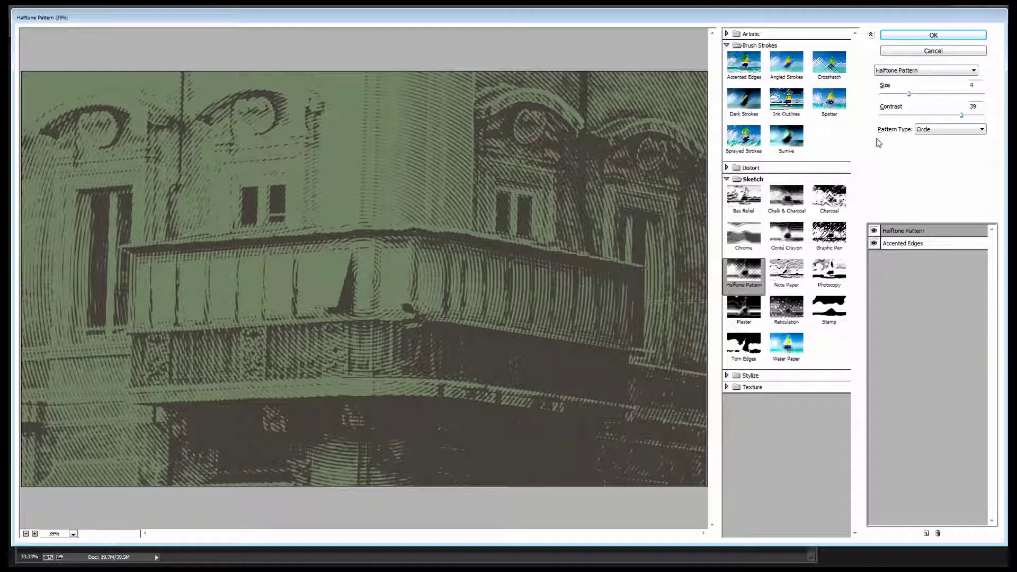
Step: Apply the Filter Gallery as a smart filter, leaving the layer's blend mode at Normal
left_click(934, 36)
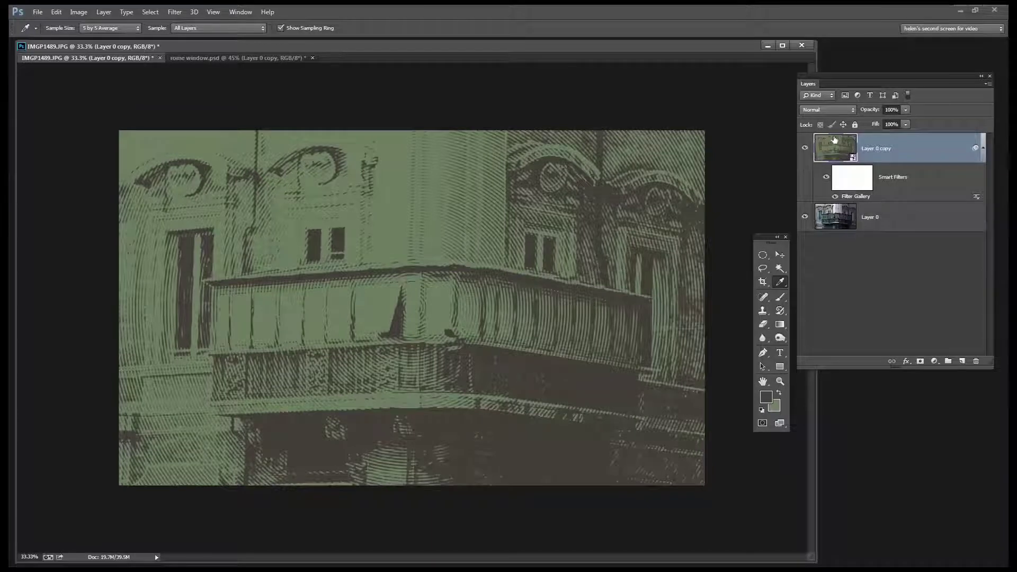
left_click(833, 109)
left_click(832, 109)
left_click(833, 109)
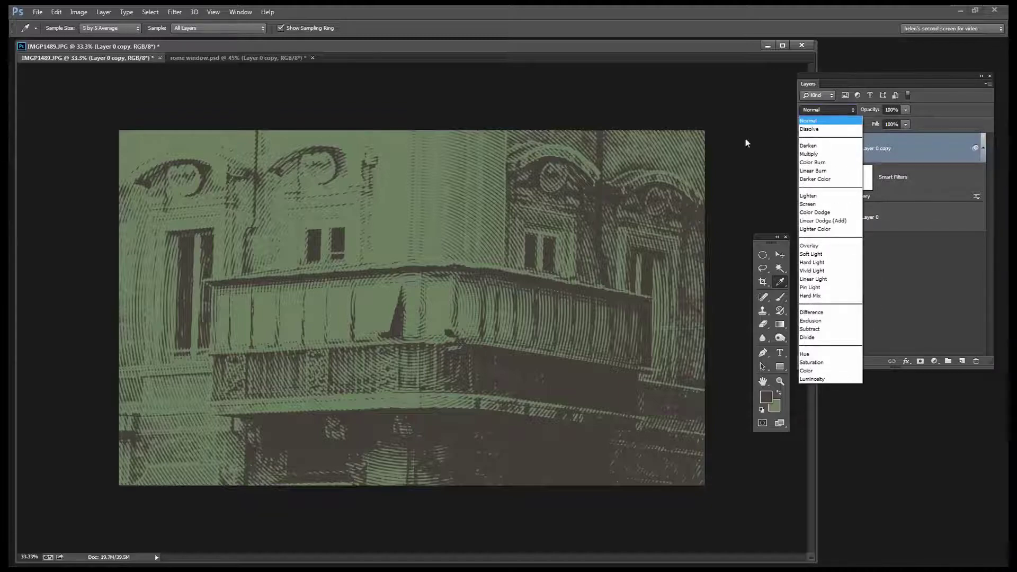
left_click(813, 121)
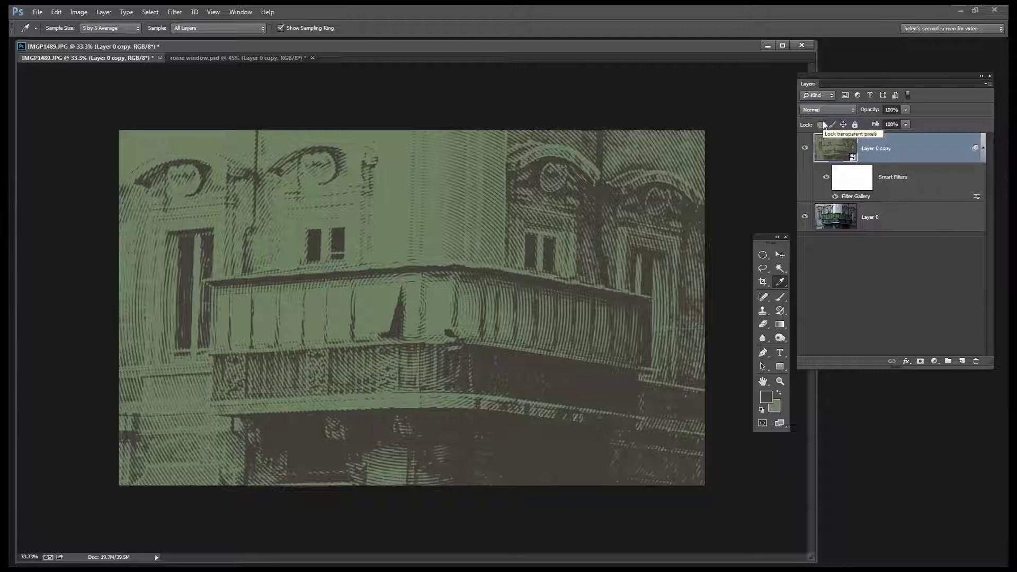
Step: Step Layer 0 copy through the darken and lighten blend modes until reaching Overlay
key("Down")
key("Down")
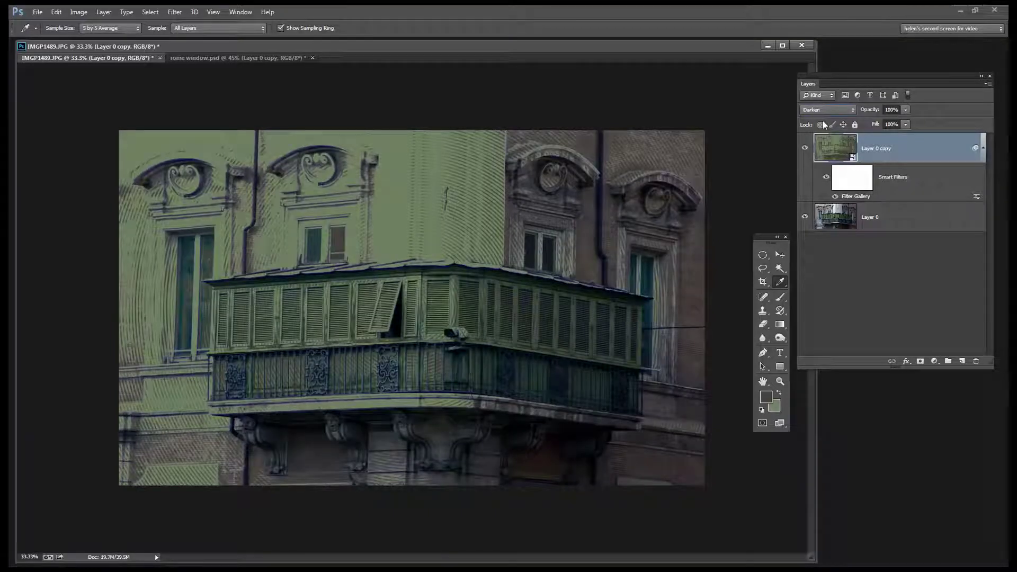
key("Down")
key("Down")
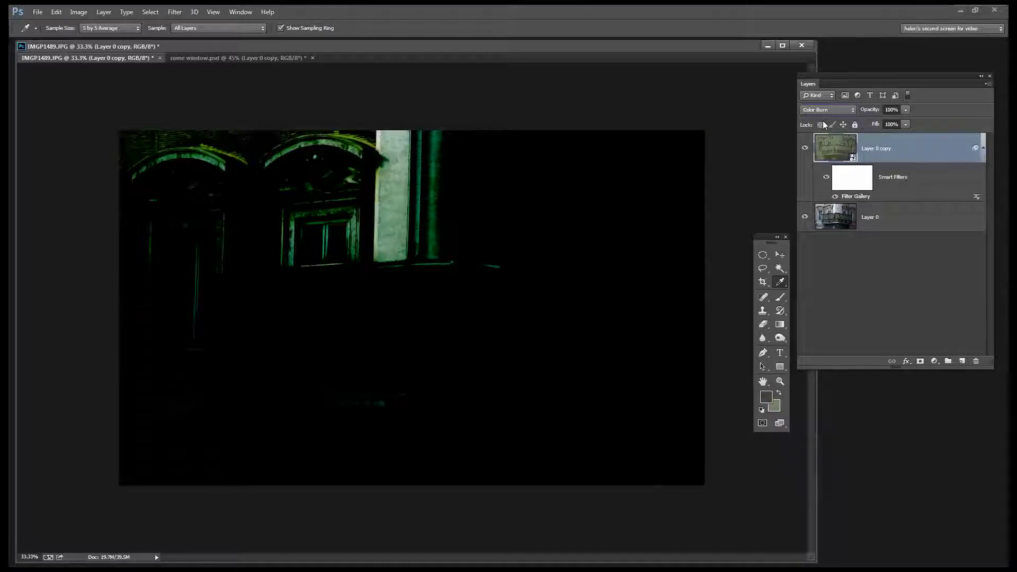
key("Down")
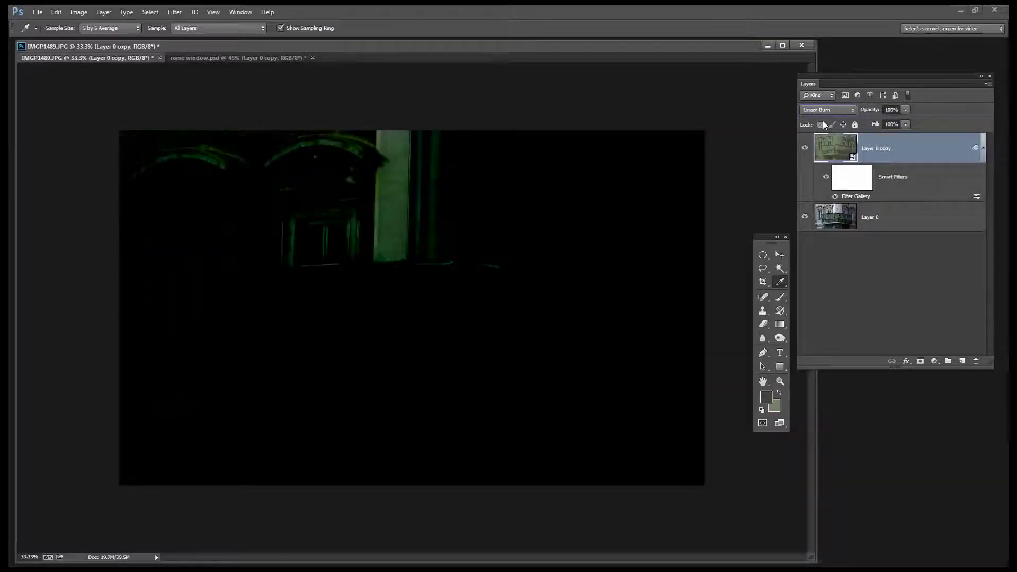
key("Down")
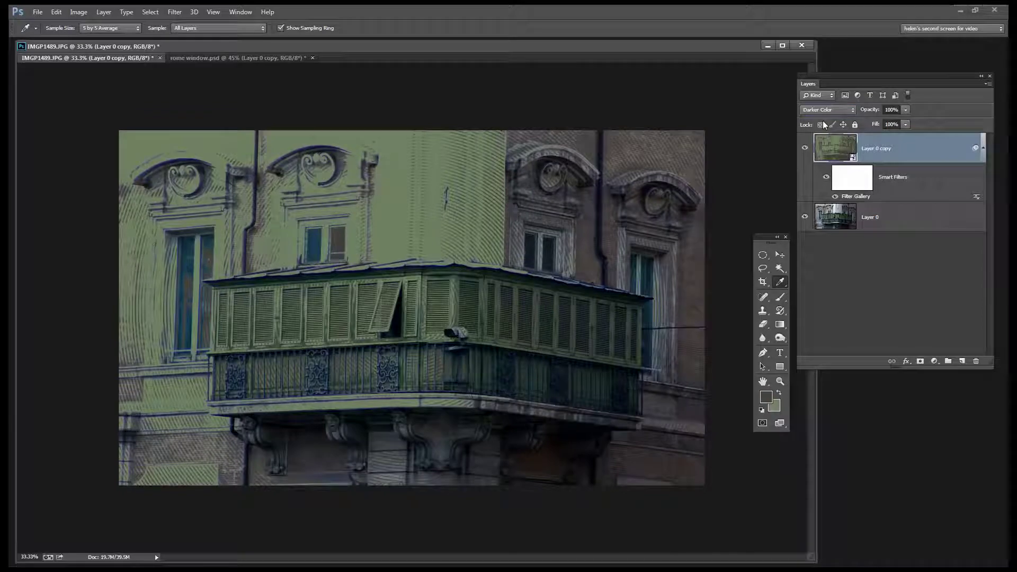
key("Down")
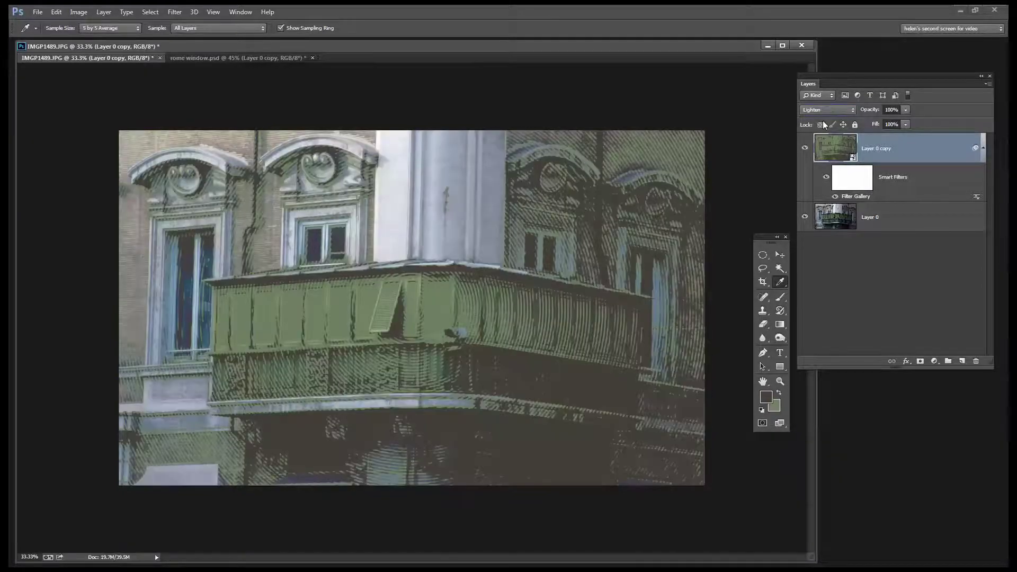
key("Down")
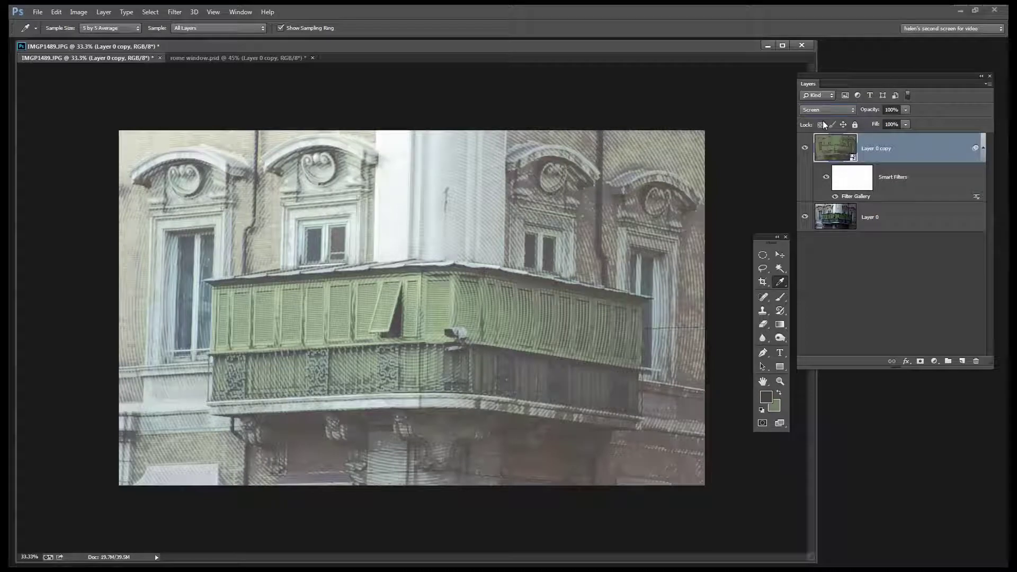
key("Down")
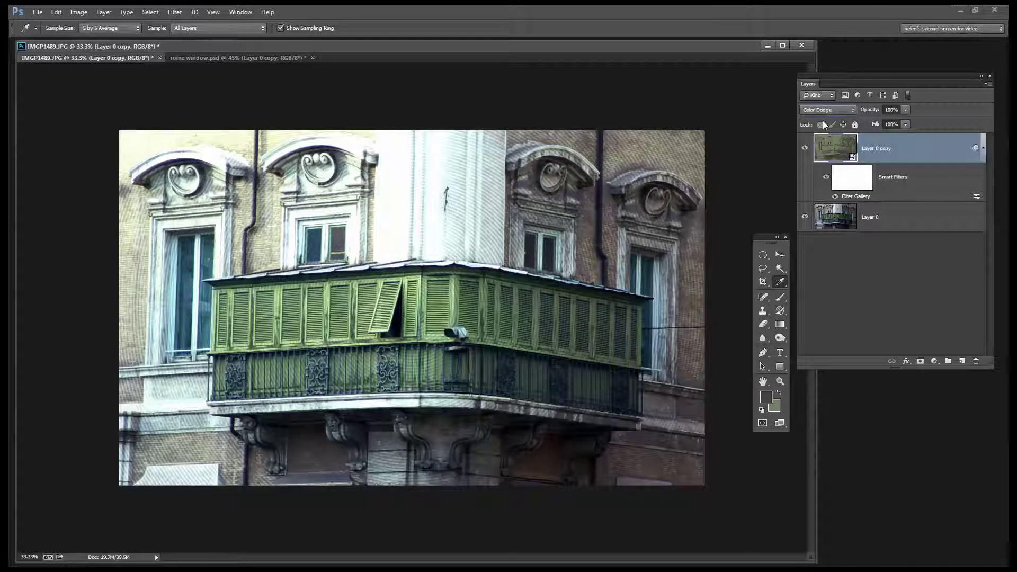
key("Down")
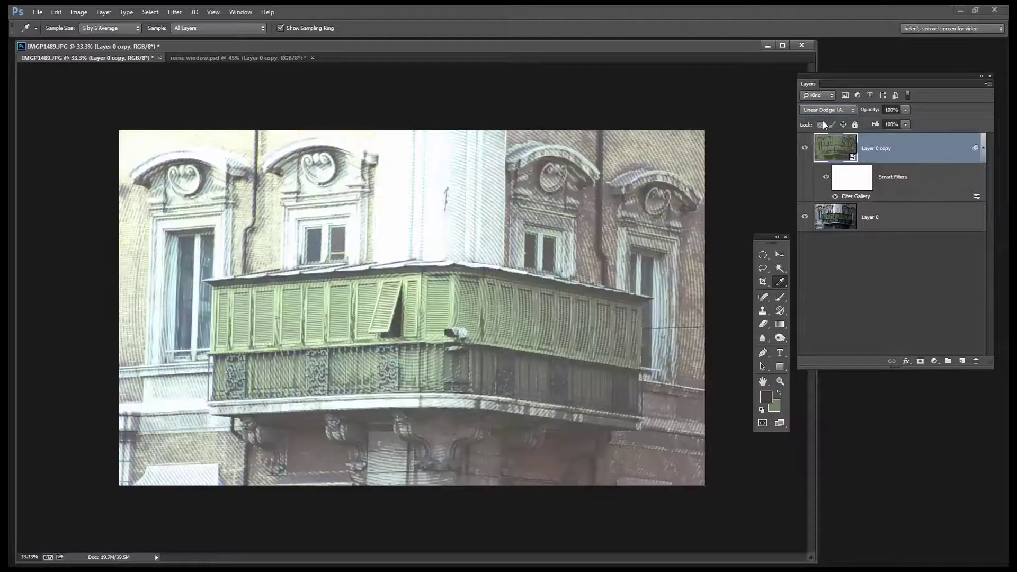
key("Down")
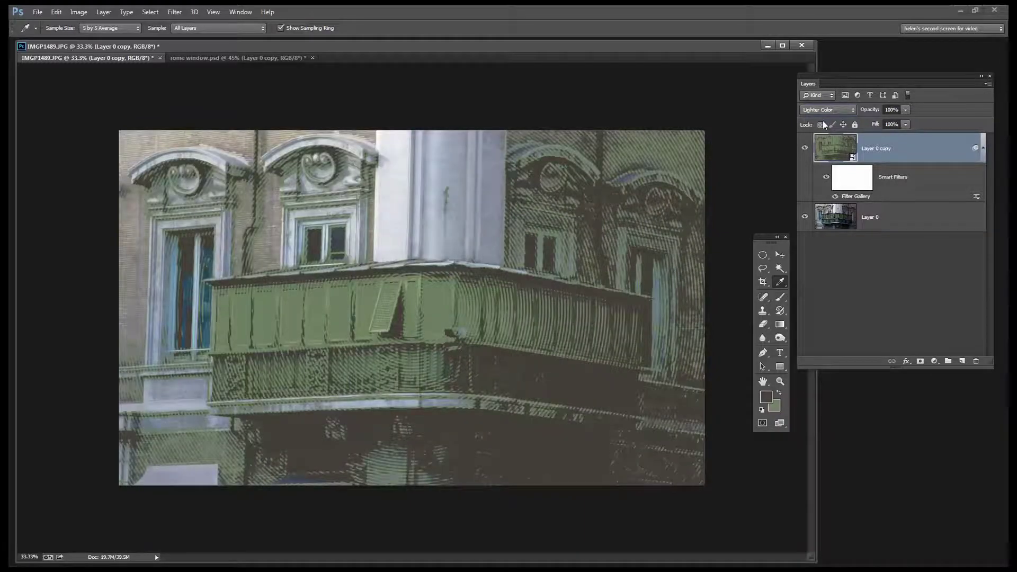
key("Down")
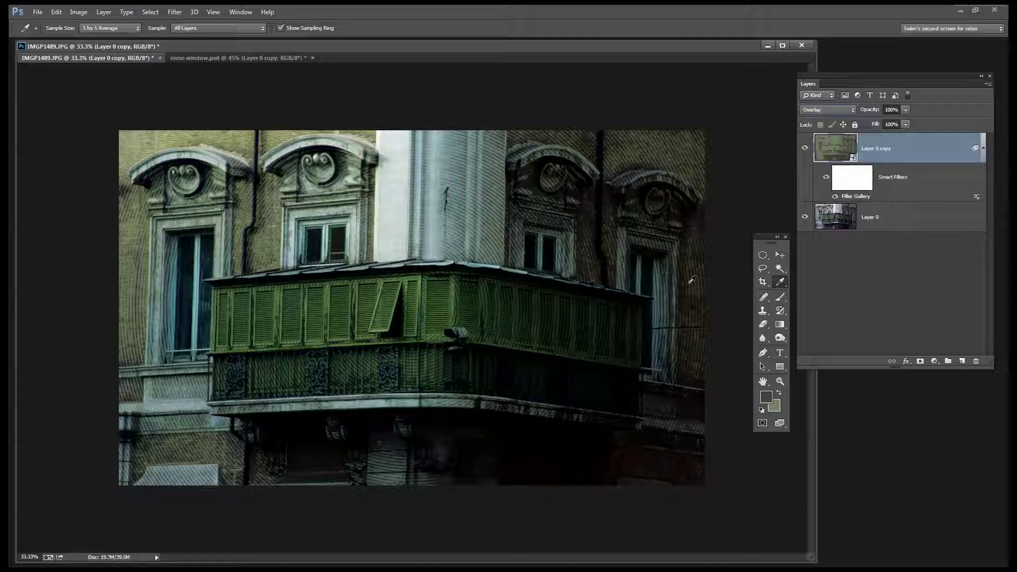
Step: Preview blend modes from Soft Light through Pin Light, Difference and Exclusion toward Hue
left_click(822, 109)
left_click(814, 246)
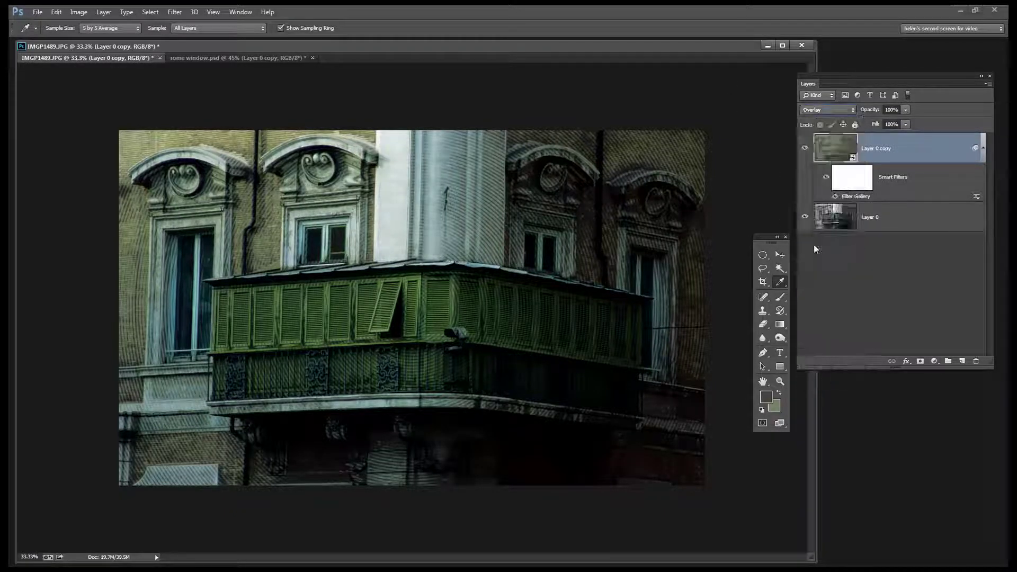
key("shift+plus")
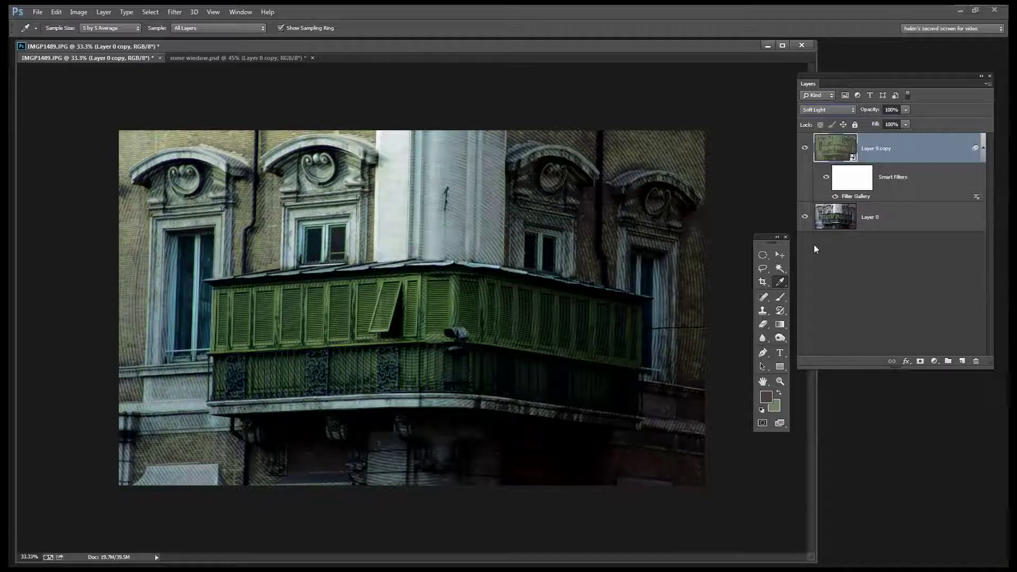
key("shift+plus")
key("shift+plus")
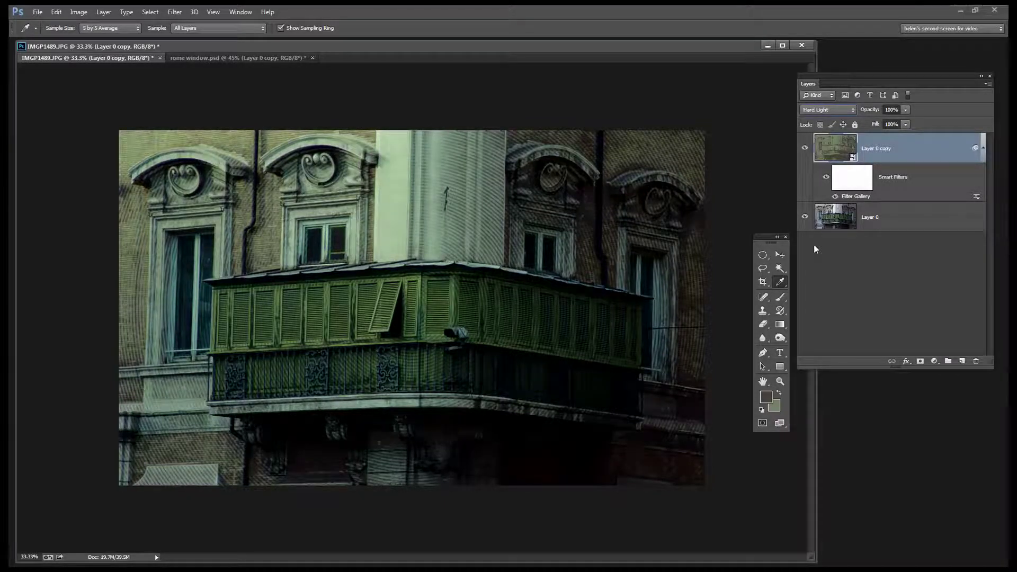
key("shift+plus")
key("shift+plus")
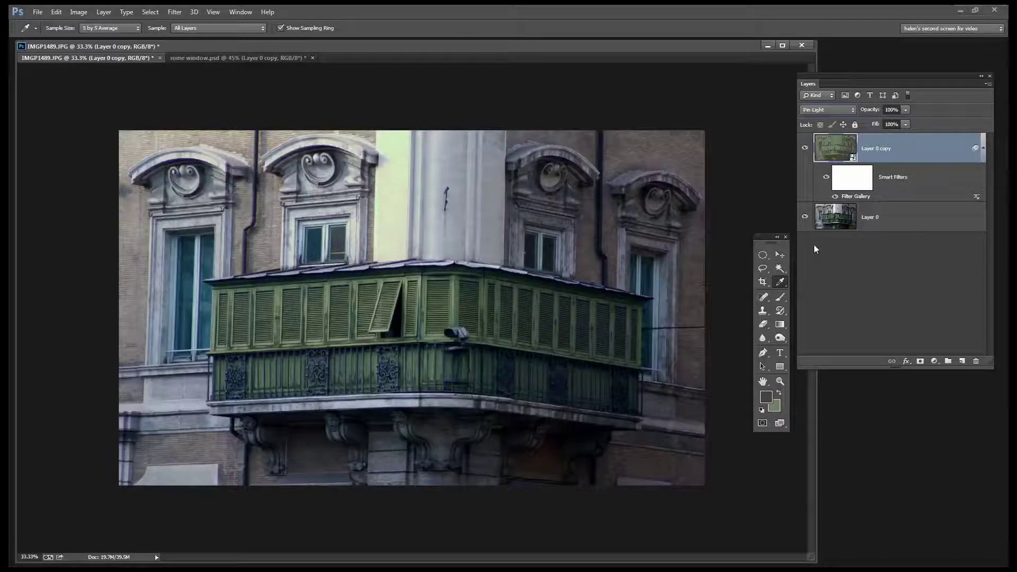
key("shift+plus")
key("shift+plus")
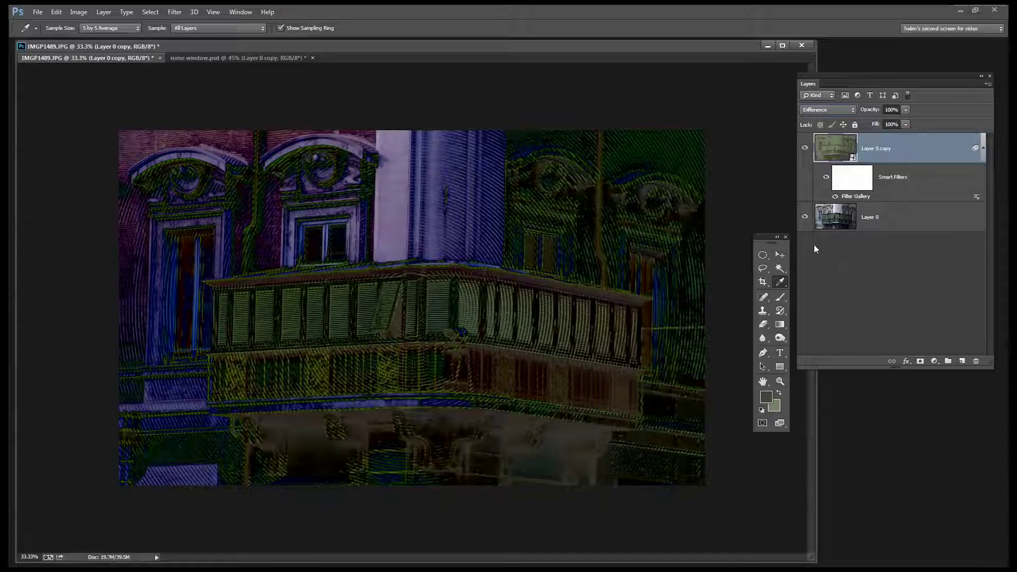
key("shift+plus")
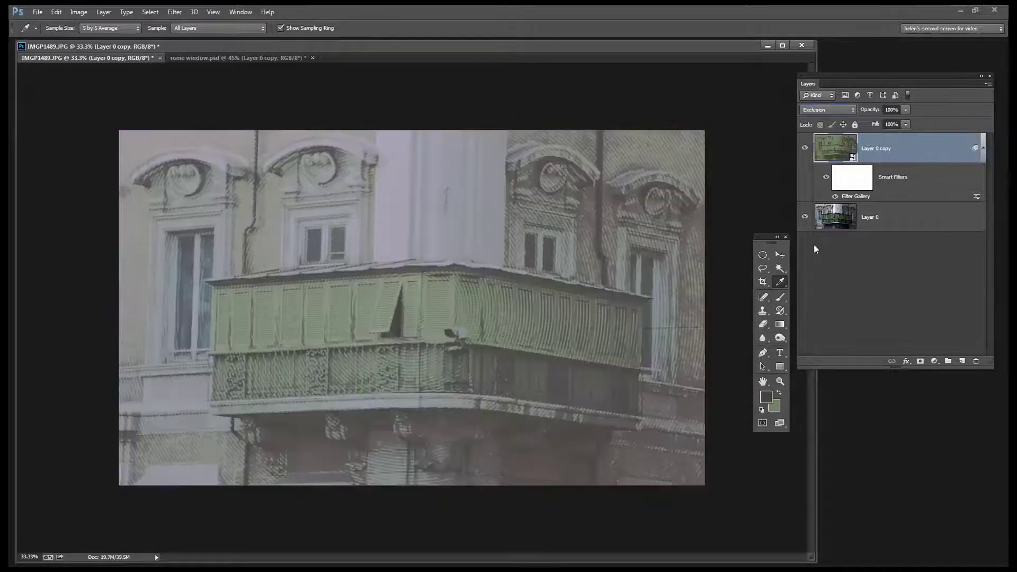
key("shift+plus")
key("shift+plus")
key("shift+plus")
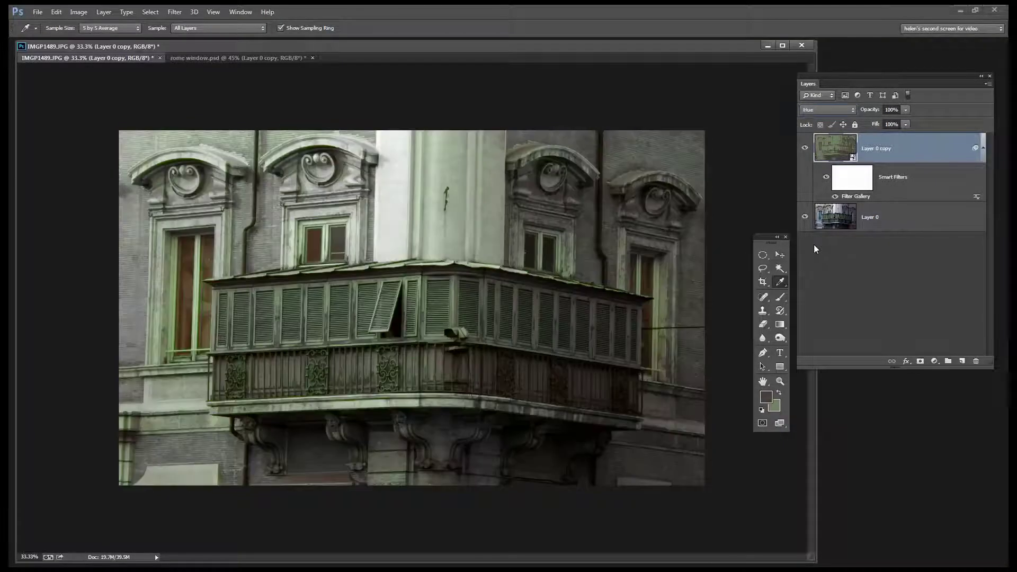
key("shift+plus")
key("shift+plus")
Step: Try Luminosity, then set Layer 0 copy to Overlay from the blend-mode dropdown
left_click(847, 109)
left_click(826, 370)
left_click(835, 111)
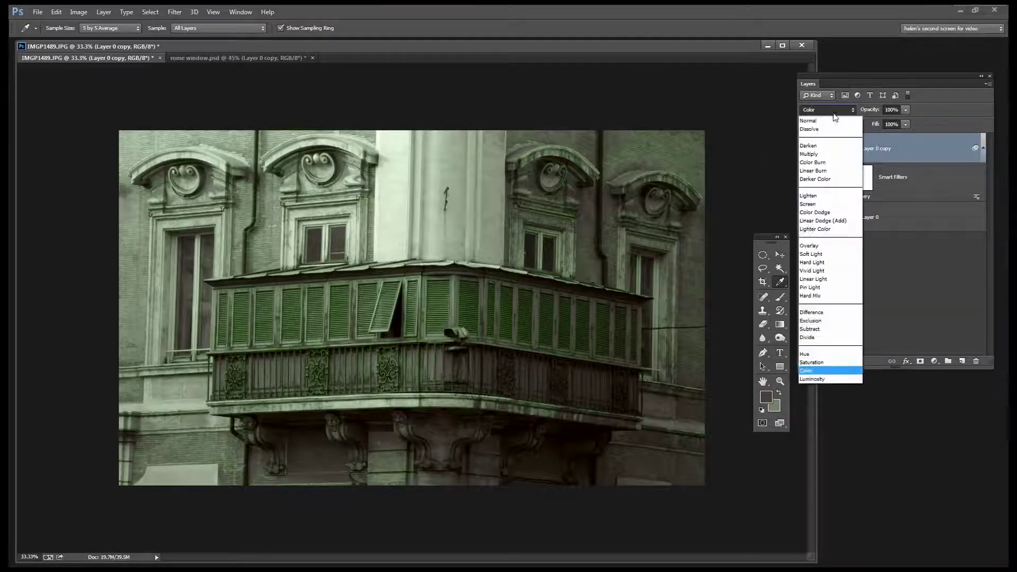
left_click(827, 378)
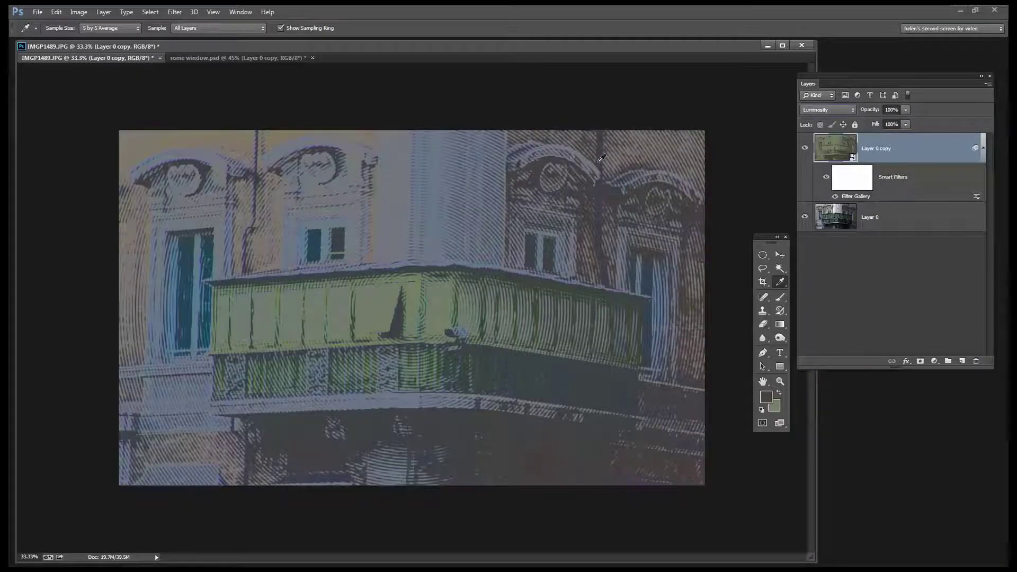
left_click(850, 112)
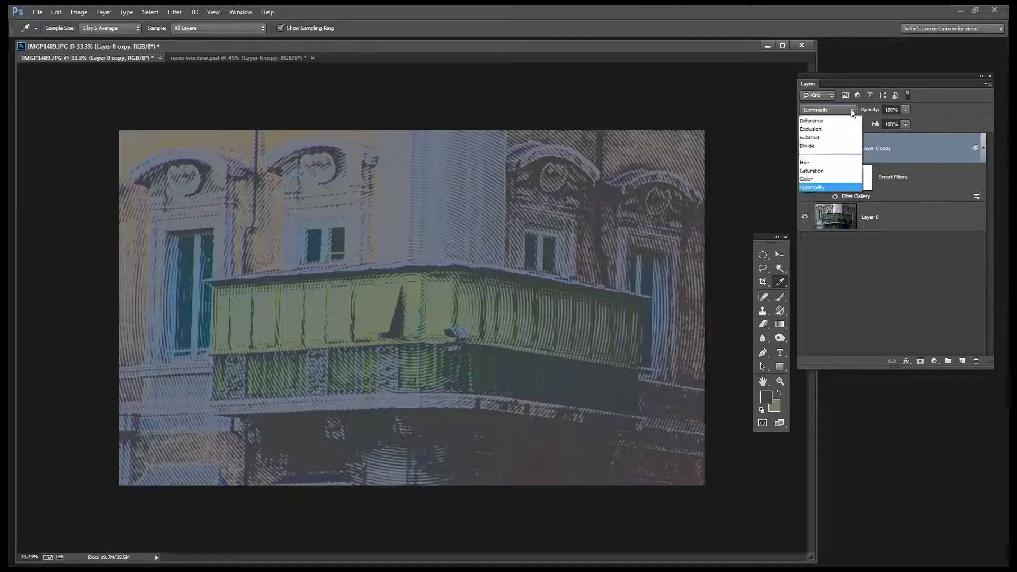
left_click(835, 247)
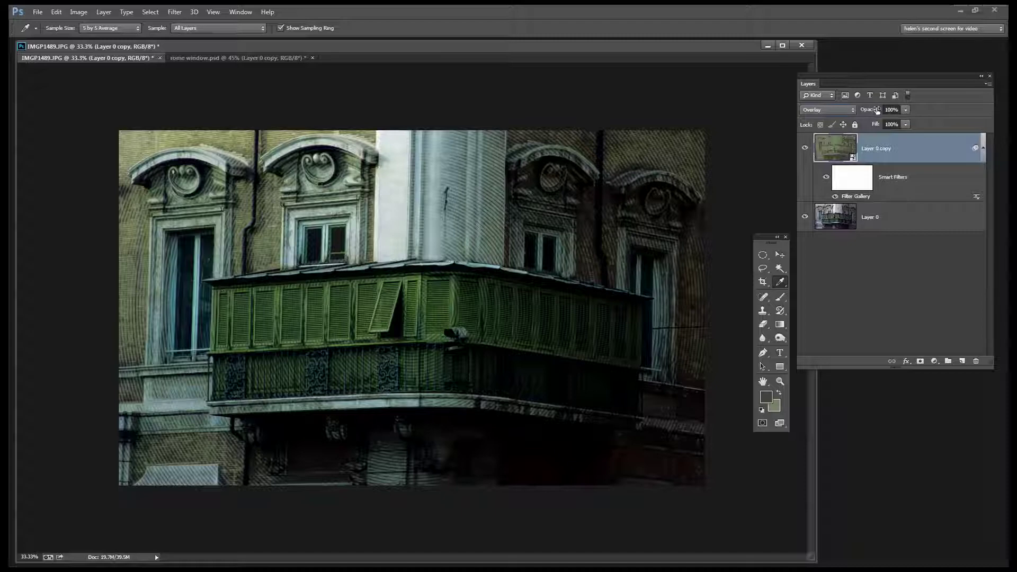
Step: Lower the Layer 0 copy's opacity to about 83%, then deselect the layer
left_click_drag(875, 109, 909, 109)
left_click(901, 255)
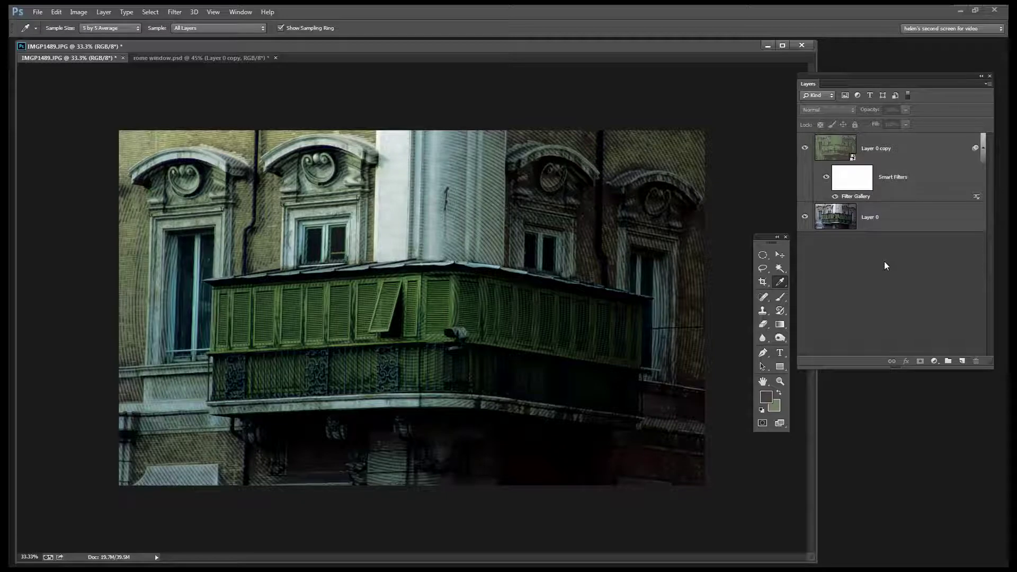
Step: Add a new Layer 1 and draw a rectangular selection inset from the image edges
left_click(962, 361)
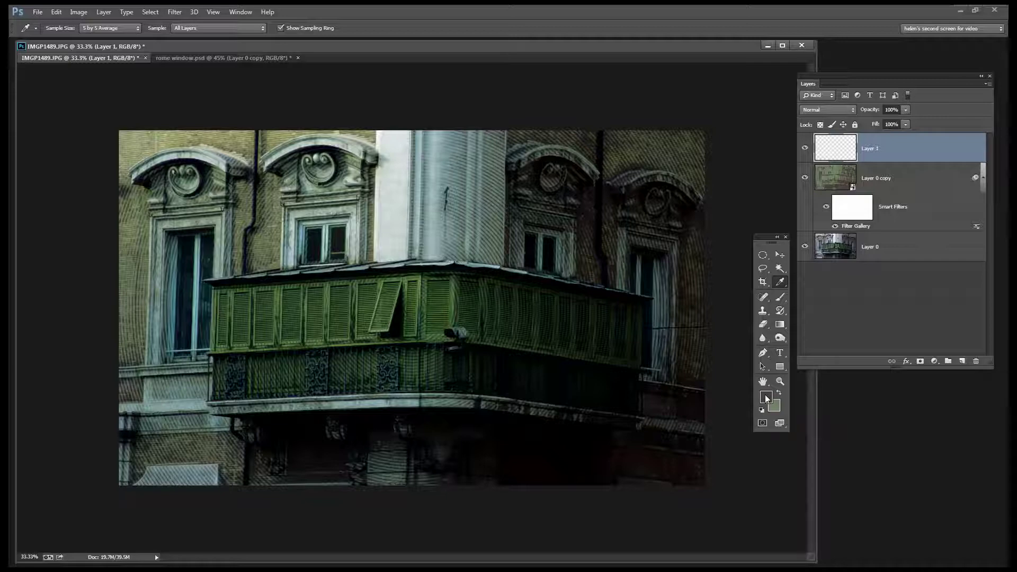
left_click(764, 256)
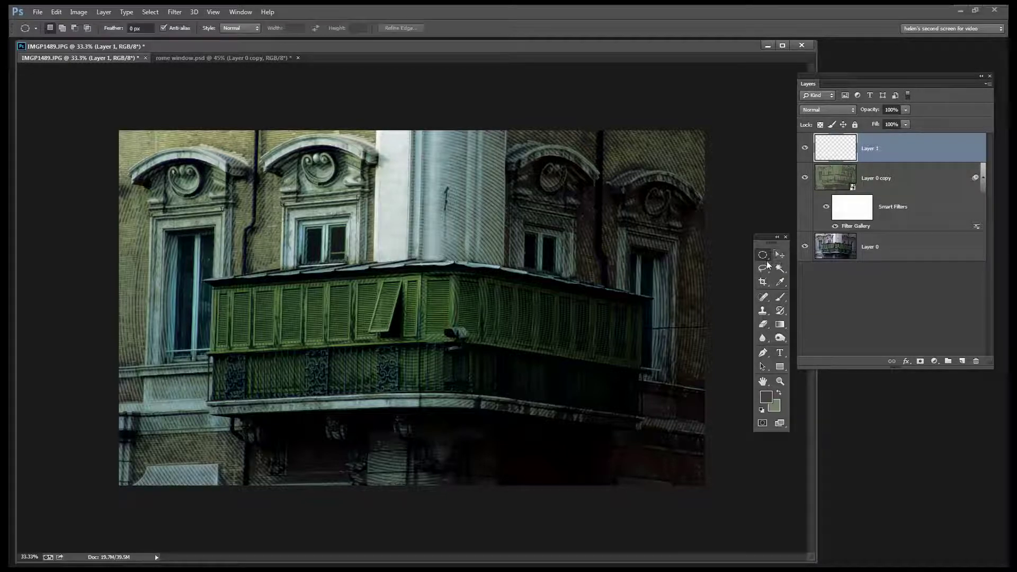
left_click(764, 259)
left_click(807, 256)
left_click_drag(152, 155, 670, 465)
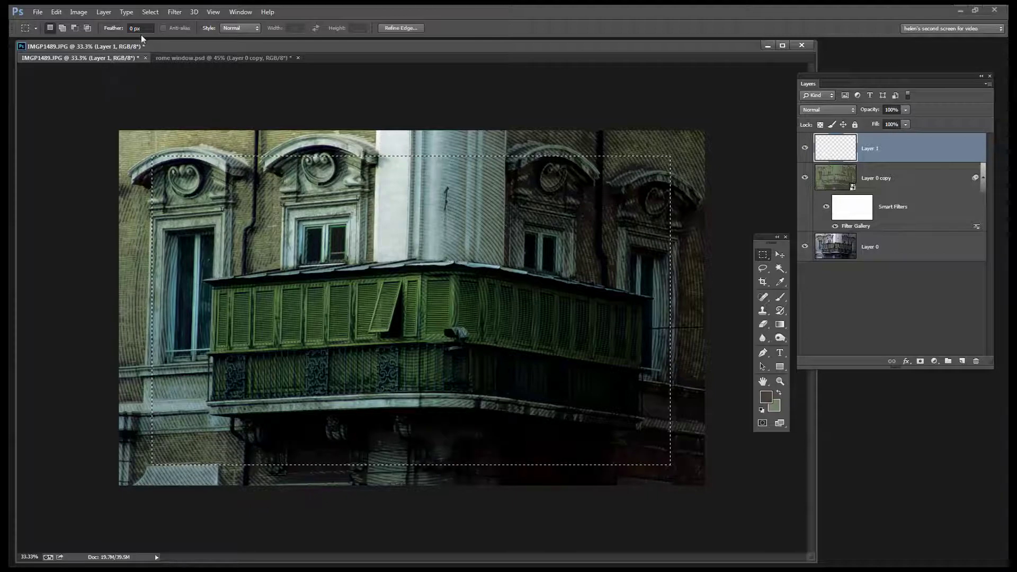
Step: Invert the selection and fill the outer border with the grey-brown foreground colour
left_click(150, 11)
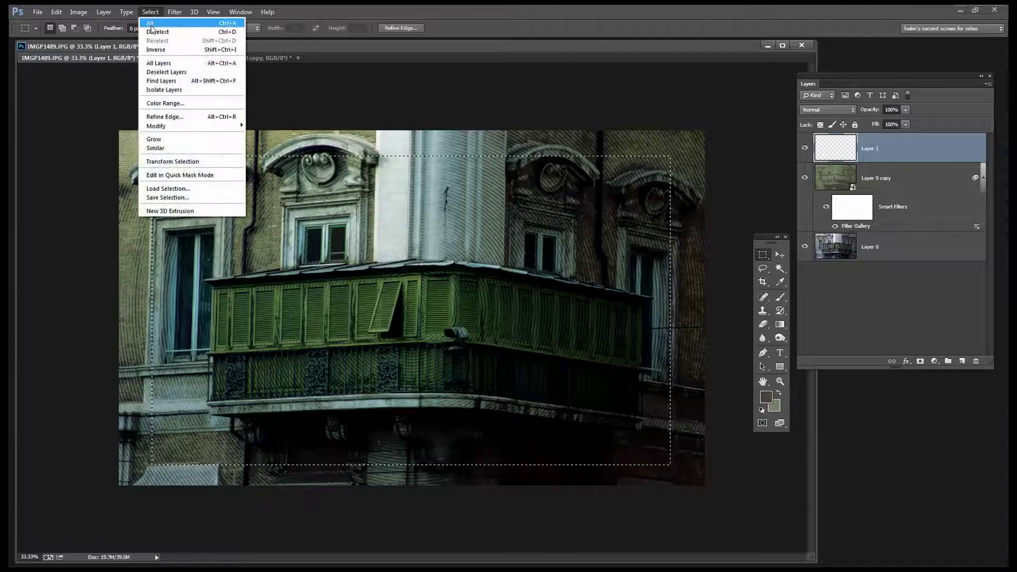
left_click(159, 50)
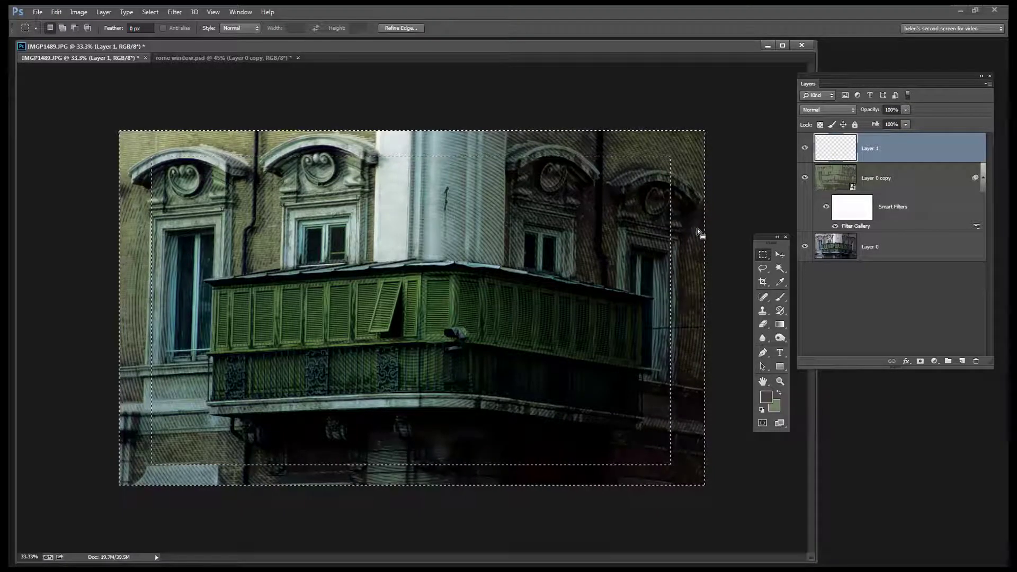
key("alt+BackSpace")
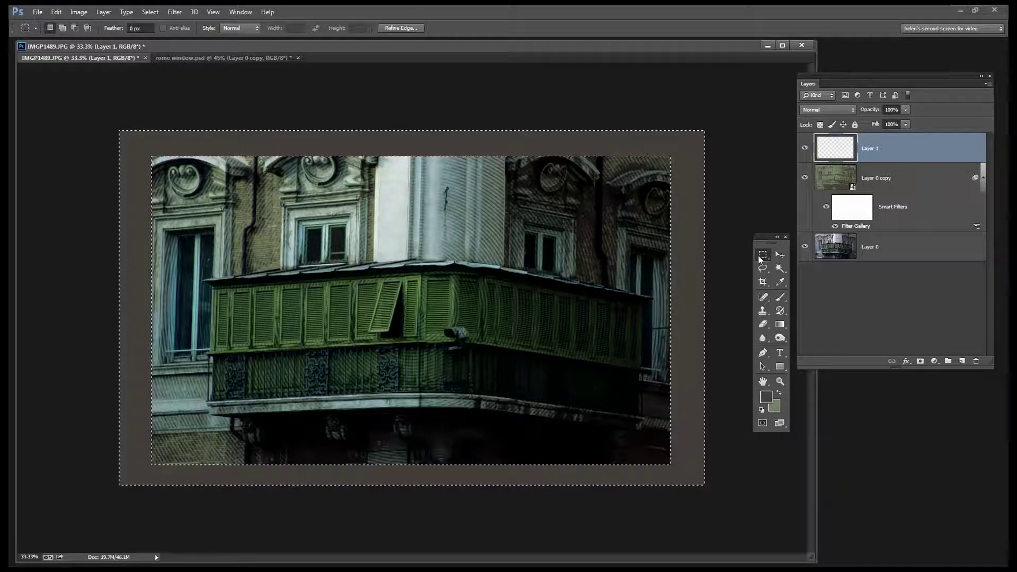
left_click(151, 13)
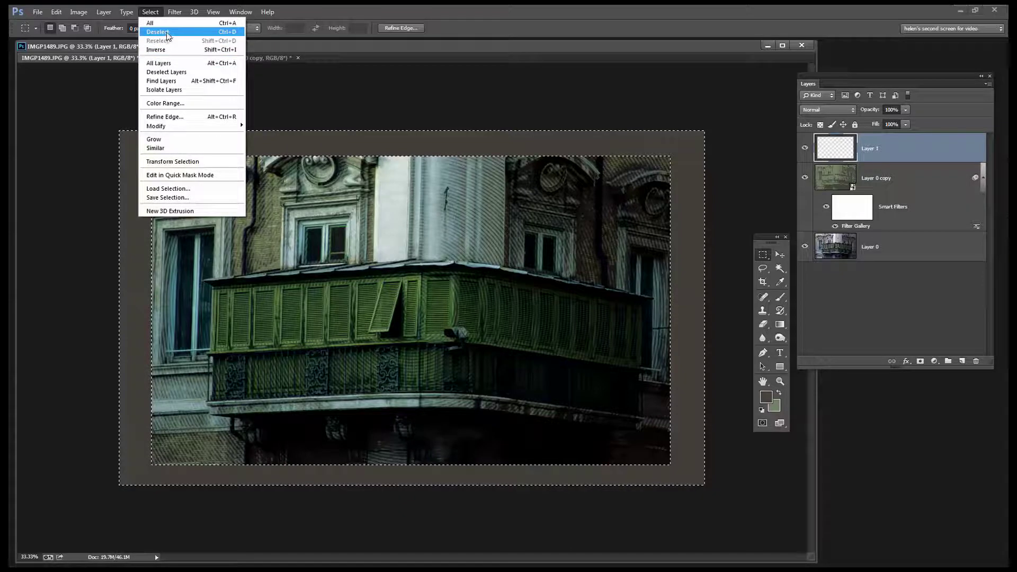
Step: Deselect, Gaussian-blur the border at radius 53.5, and set Layer 1 to Multiply
left_click(167, 33)
left_click(175, 12)
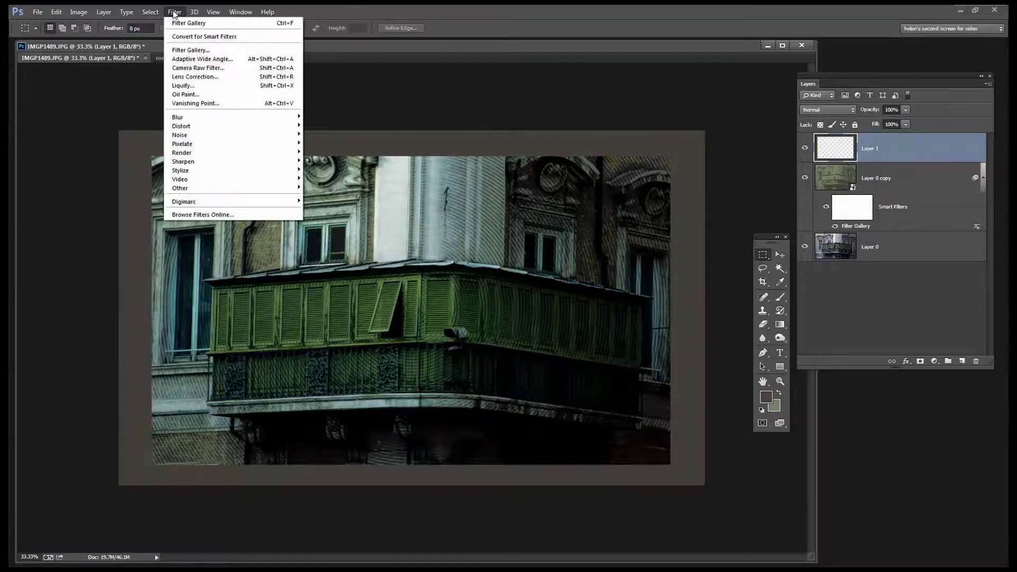
mouse_move(179, 117)
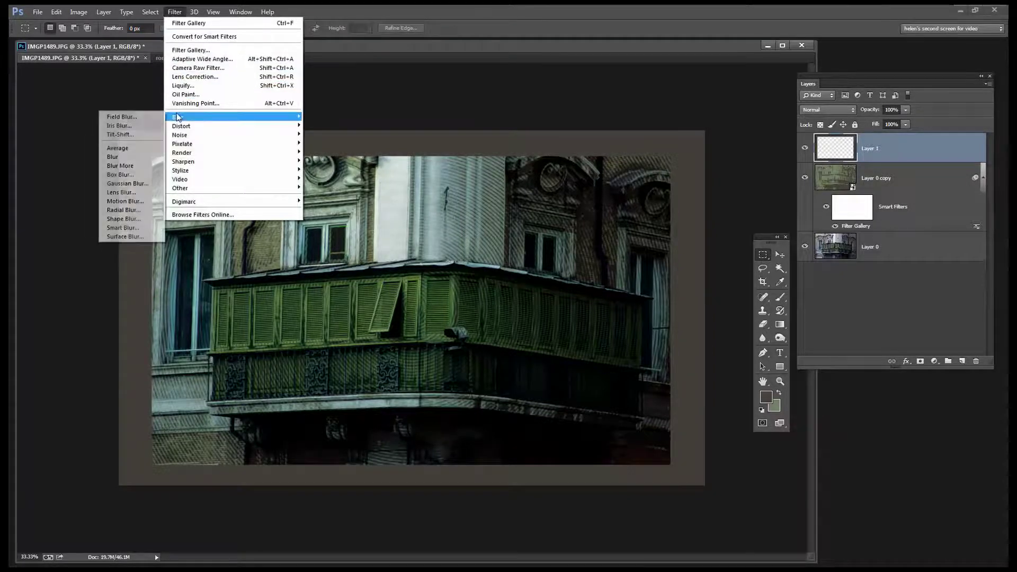
left_click(116, 185)
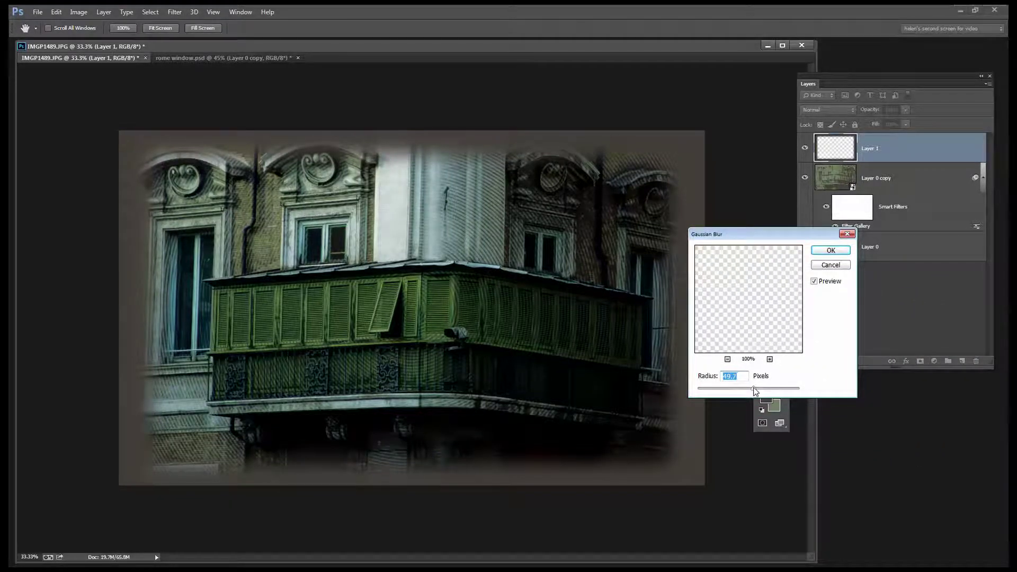
left_click_drag(754, 391, 757, 392)
left_click(829, 251)
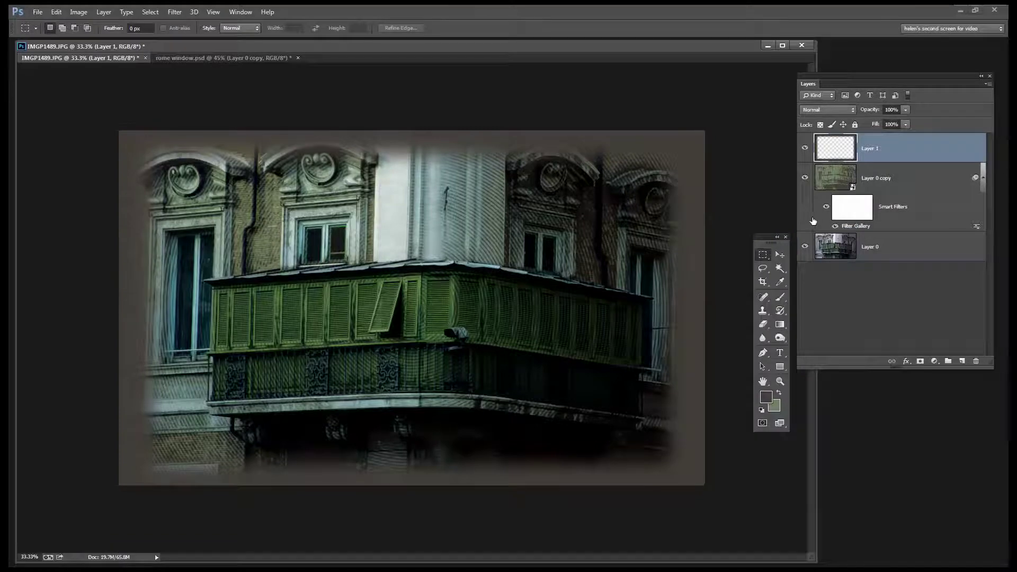
left_click(823, 109)
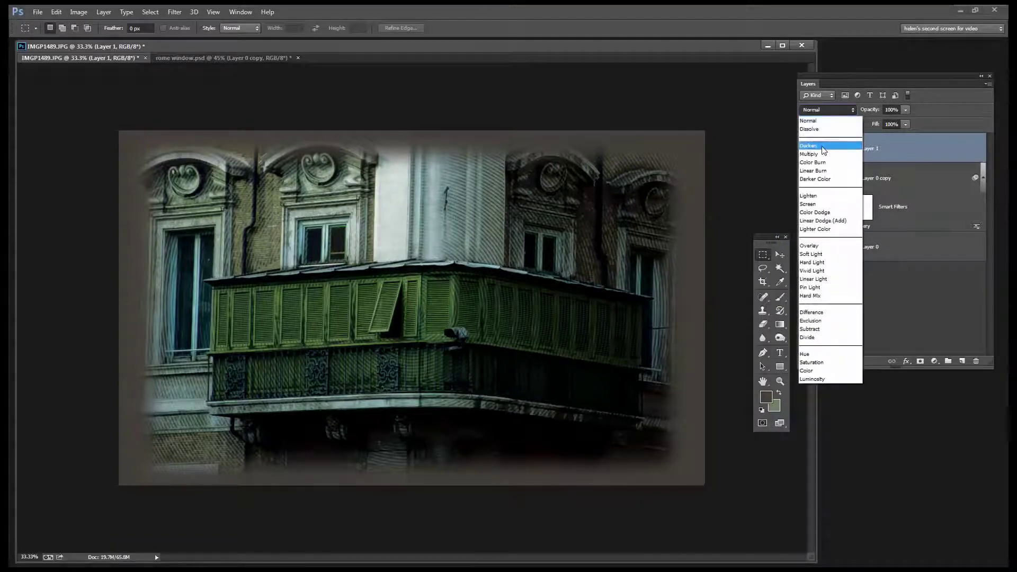
left_click(824, 154)
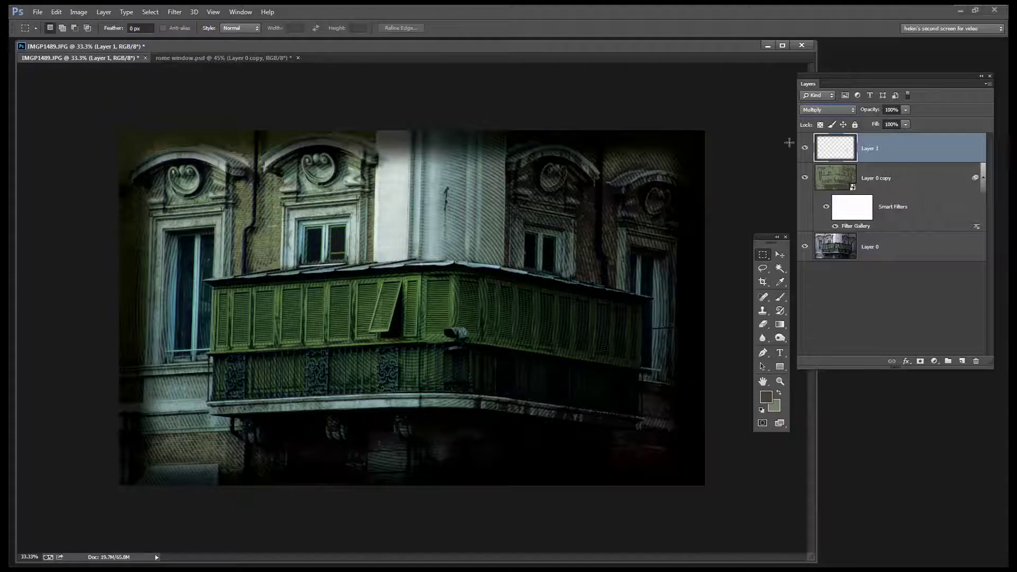
Step: Apply a second Gaussian Blur to Layer 1 with radius about 100.6 pixels
left_click(172, 12)
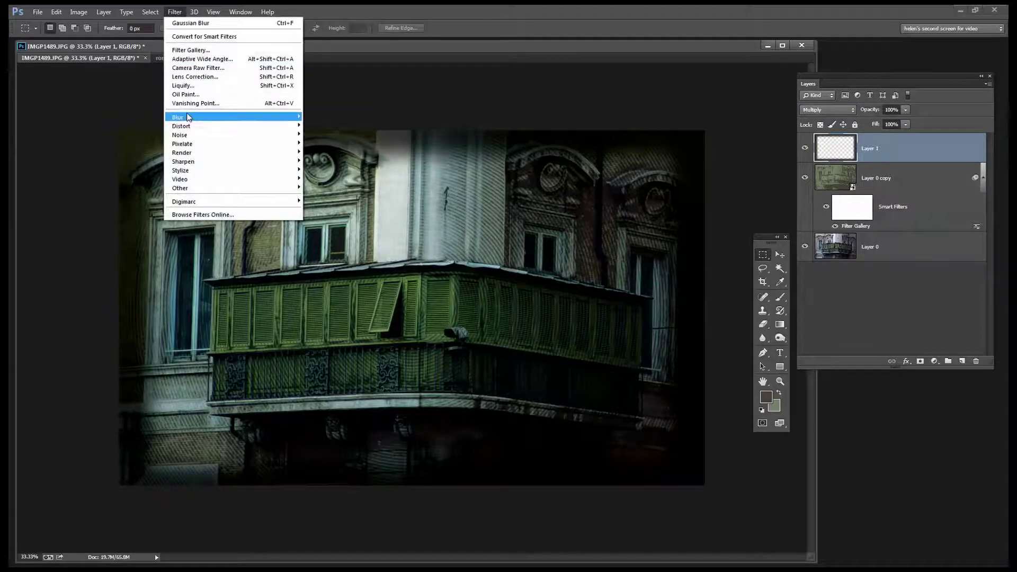
mouse_move(180, 117)
left_click(123, 183)
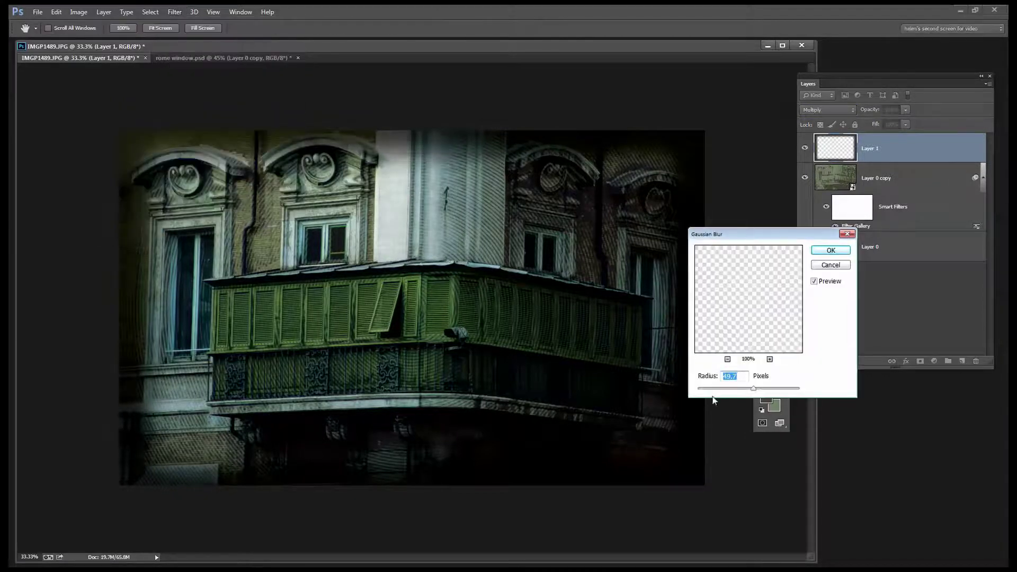
mouse_move(751, 394)
left_mouse_down()
mouse_move(770, 392)
mouse_move(756, 390)
left_mouse_up()
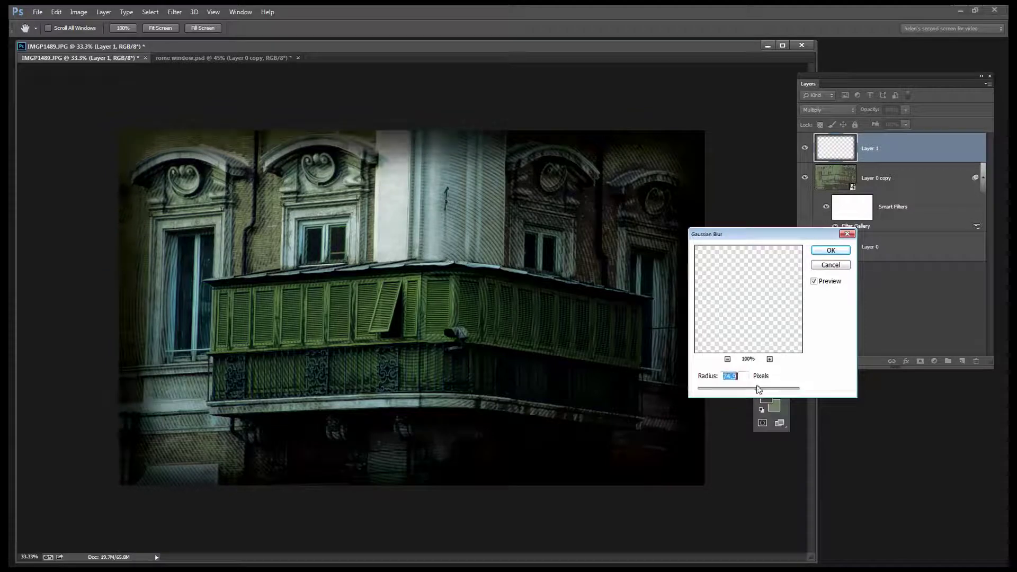
left_click(830, 250)
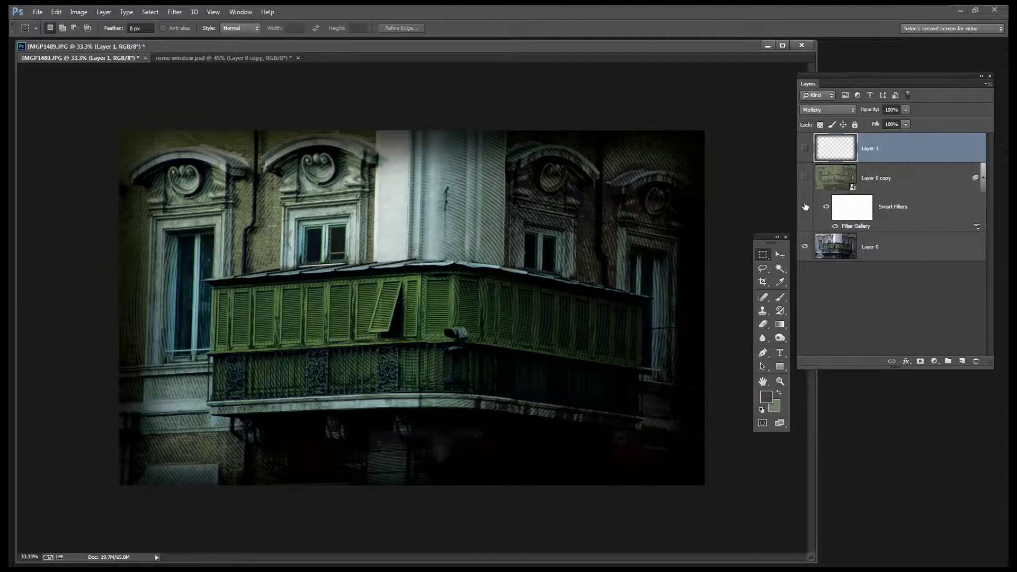
left_click(805, 246, "alt")
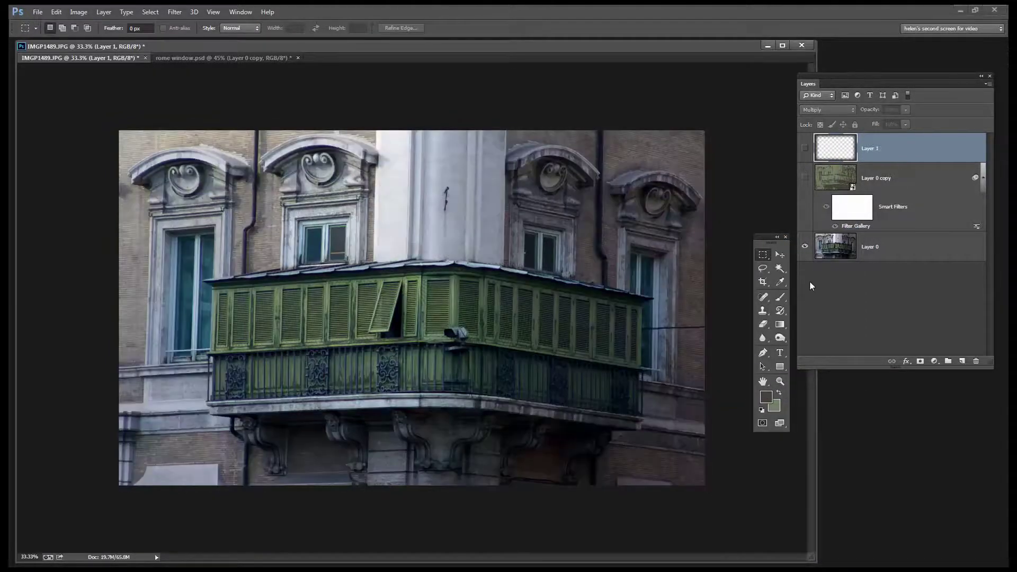
left_click(804, 179)
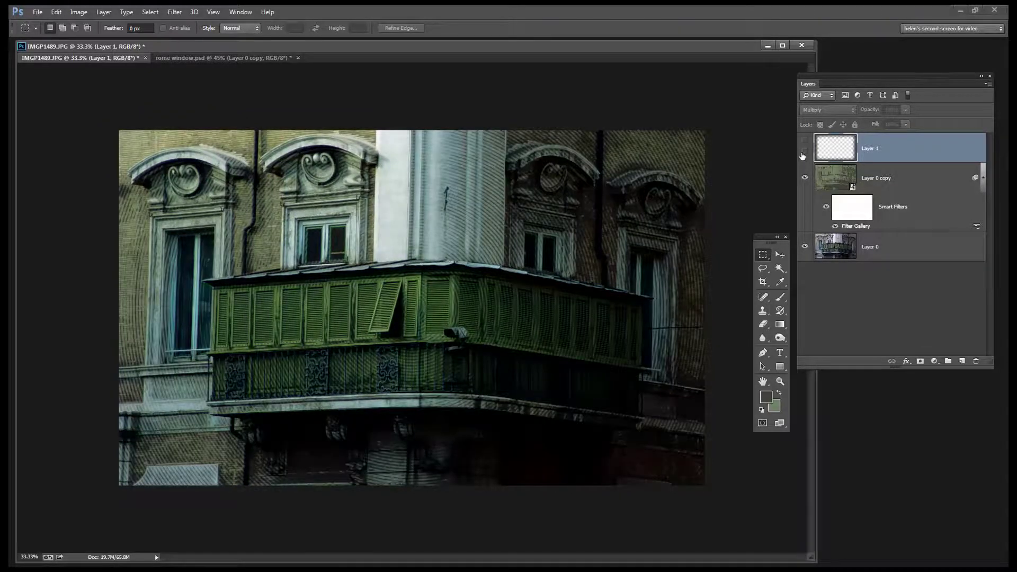
left_click(803, 152)
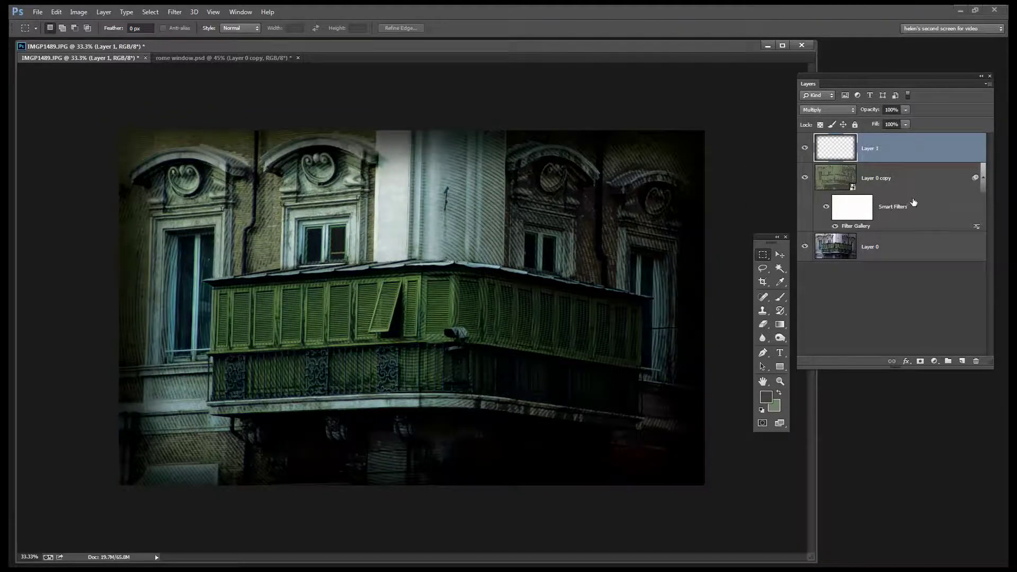